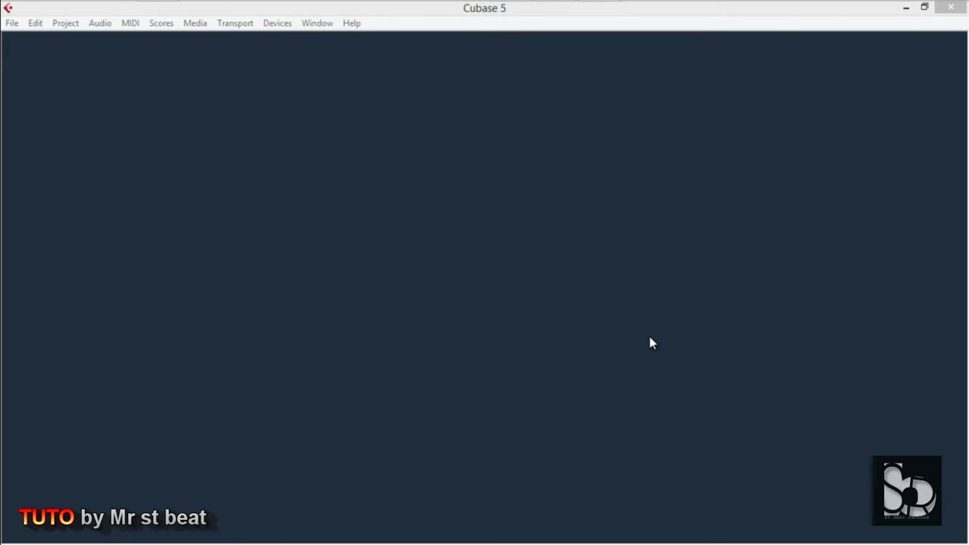
- Create a new empty project in the default project location
{"action": "left_click", "coordinate": [13, 22]}
{"action": "mouse_move", "coordinate": [12, 23]}
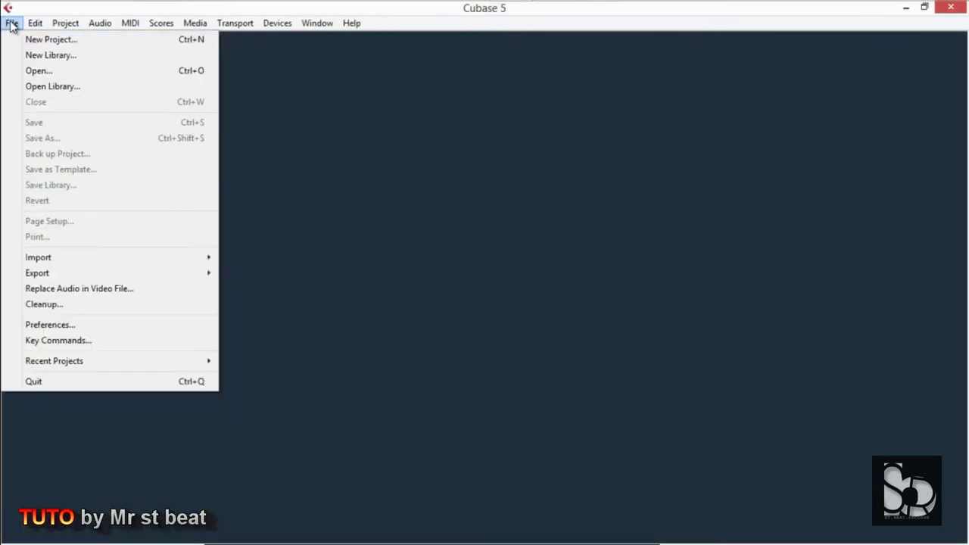
{"action": "left_click", "coordinate": [42, 39]}
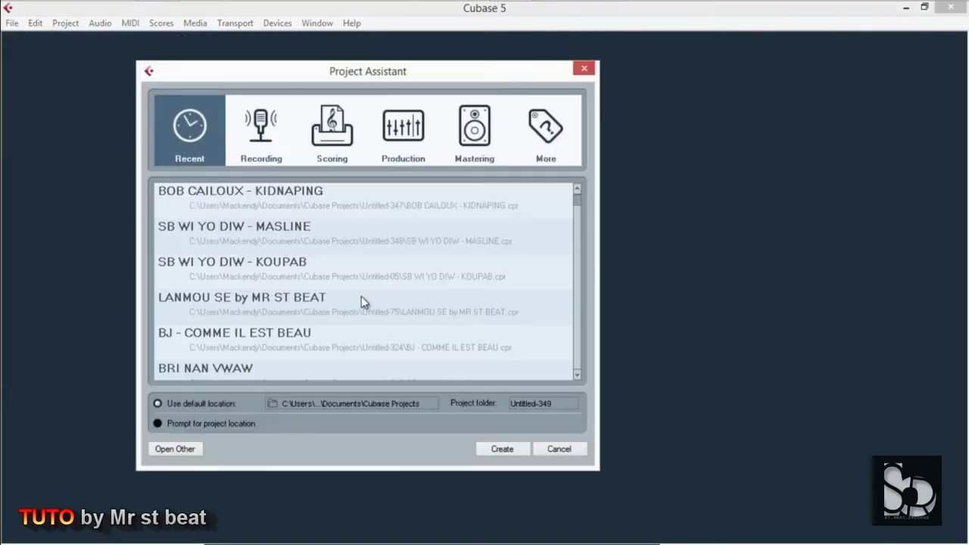
{"action": "left_click", "coordinate": [515, 447]}
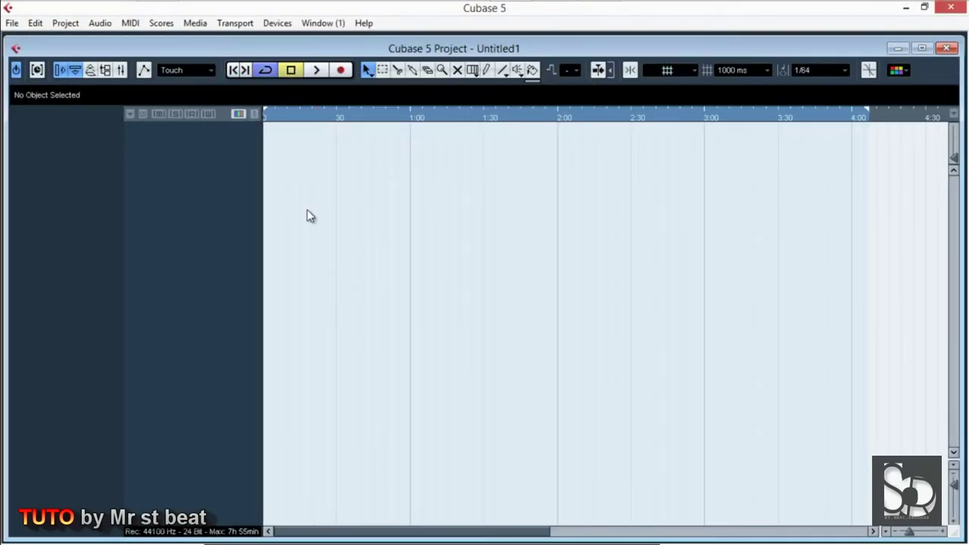
- Add three stereo audio tracks to the project
{"action": "right_click", "coordinate": [184, 151]}
{"action": "left_click", "coordinate": [213, 147]}
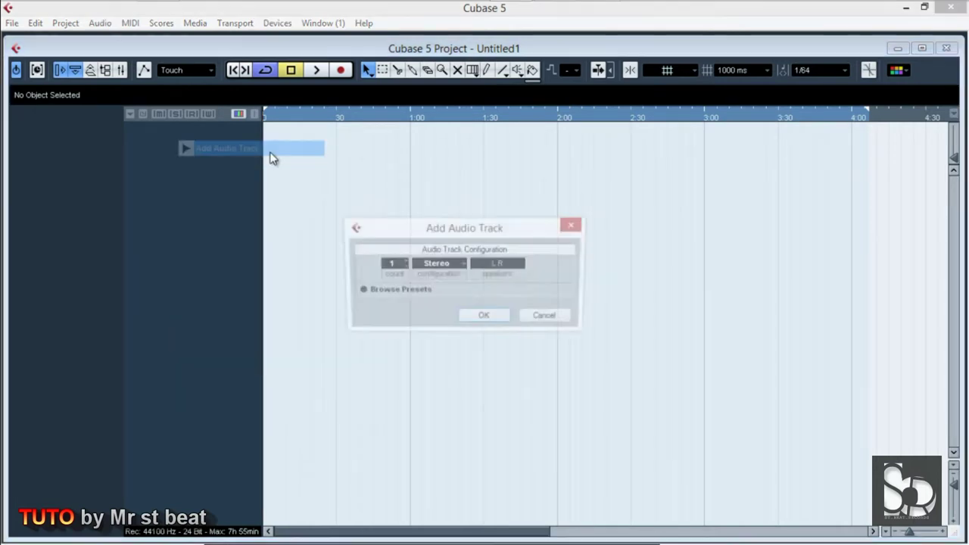
{"action": "scroll", "coordinate": [386, 270], "scroll_direction": "up", "scroll_amount": 2}
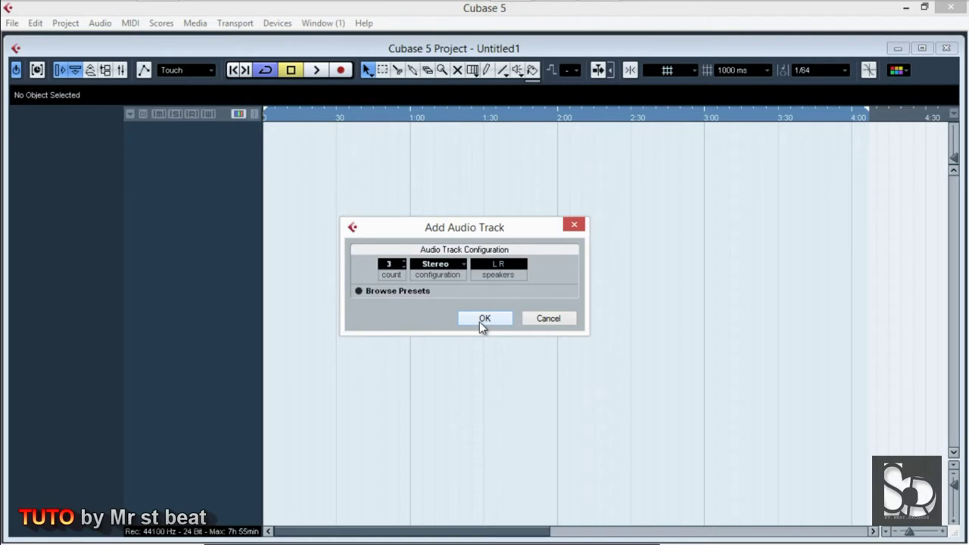
{"action": "left_click", "coordinate": [476, 320]}
- Add three mono audio tracks below the stereo tracks
{"action": "right_click", "coordinate": [167, 207]}
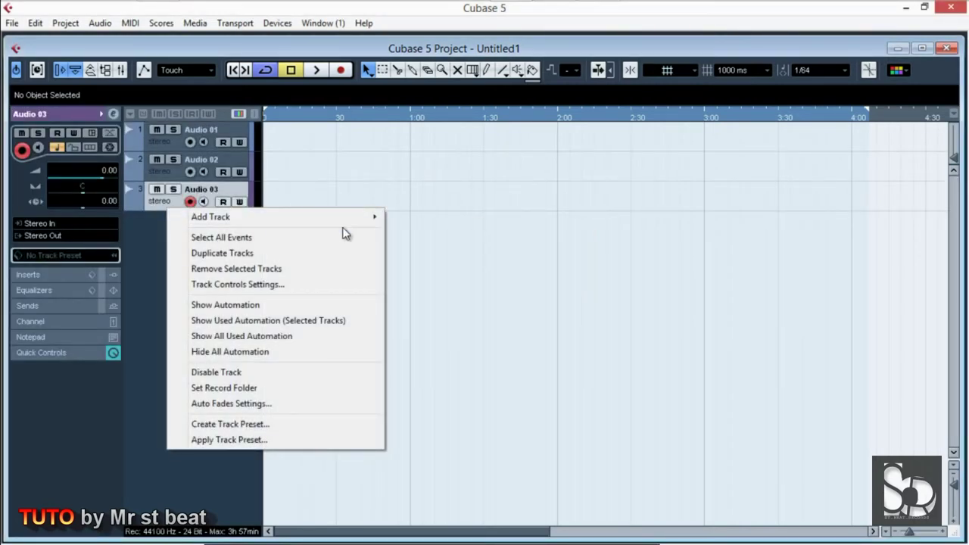
{"action": "mouse_move", "coordinate": [346, 220]}
{"action": "left_click", "coordinate": [432, 220]}
{"action": "scroll", "coordinate": [428, 269], "scroll_direction": "down", "scroll_amount": 2}
{"action": "scroll", "coordinate": [389, 272], "scroll_direction": "up", "scroll_amount": 2}
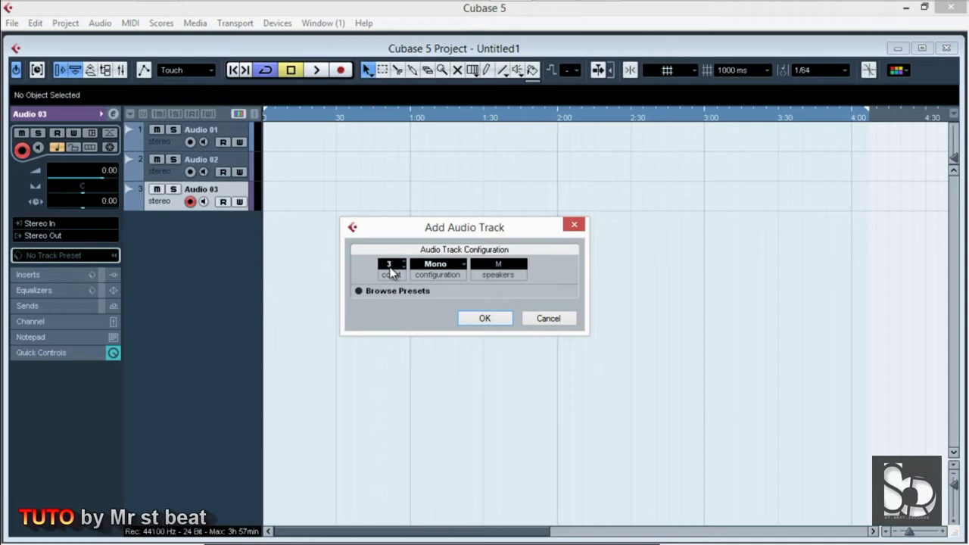
{"action": "left_click", "coordinate": [485, 318]}
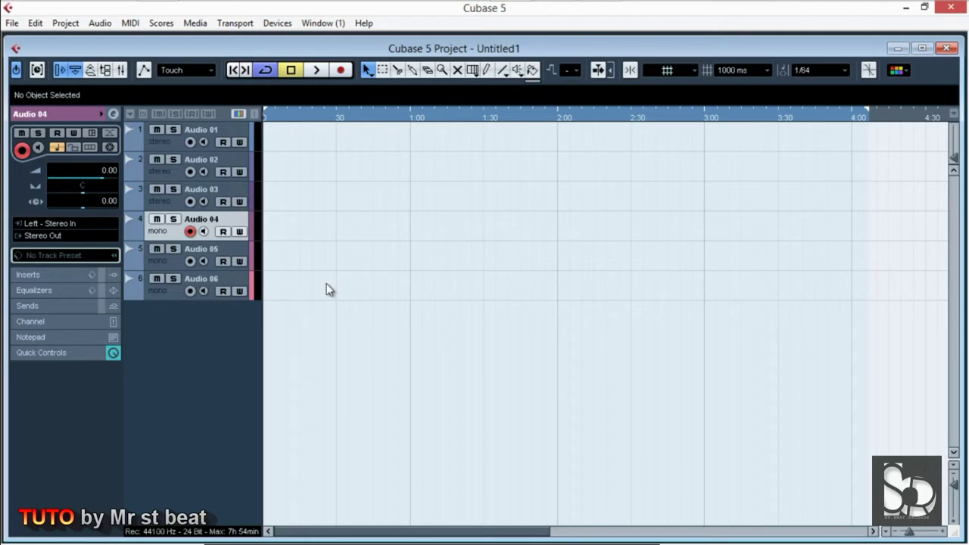
{"action": "left_click", "coordinate": [160, 147]}
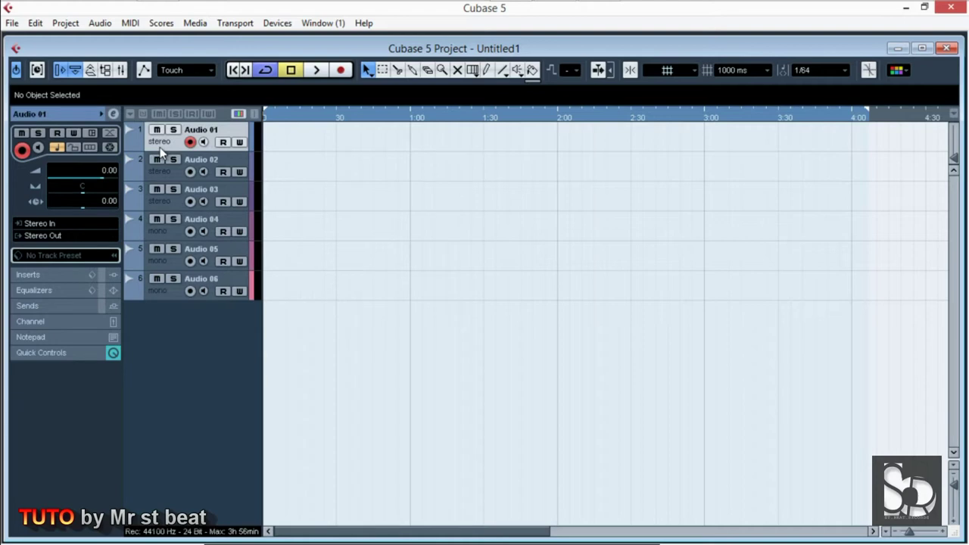
{"action": "left_click", "coordinate": [173, 237]}
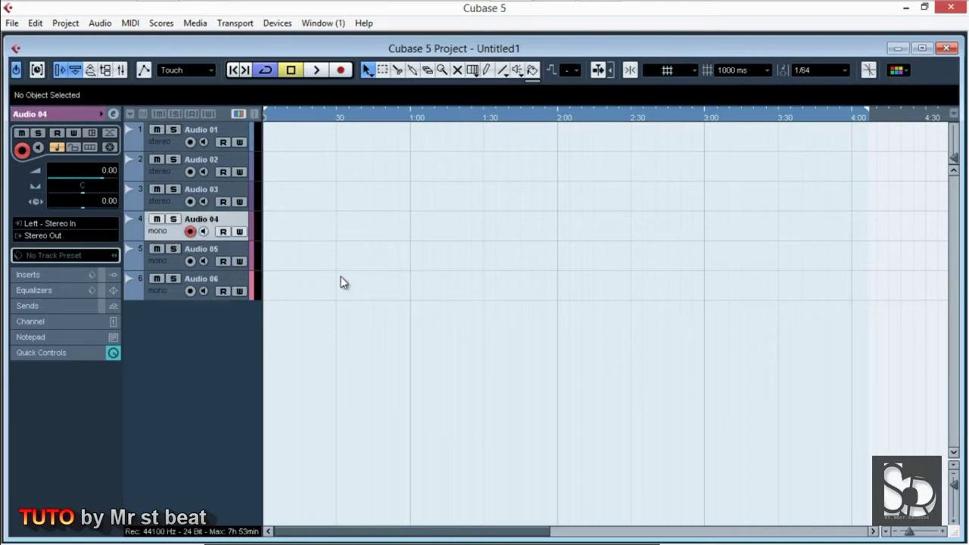
{"action": "right_click", "coordinate": [396, 255]}
{"action": "left_click", "coordinate": [400, 258]}
- Insert the Compressor effect in the first insert slot of the Stereo In channel and close the effect and mixer windows
{"action": "key", "text": "F3"}
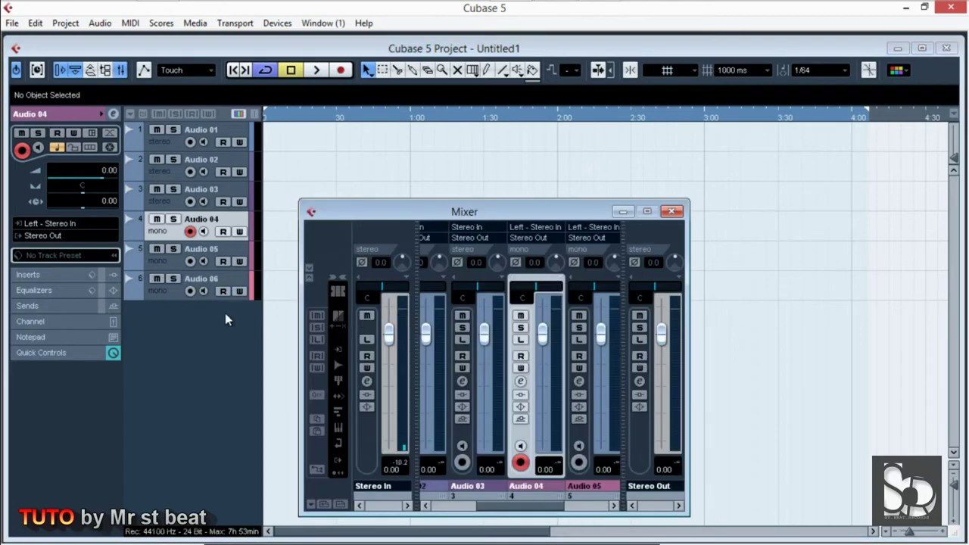
{"action": "left_click", "coordinate": [372, 387]}
{"action": "left_click", "coordinate": [63, 188]}
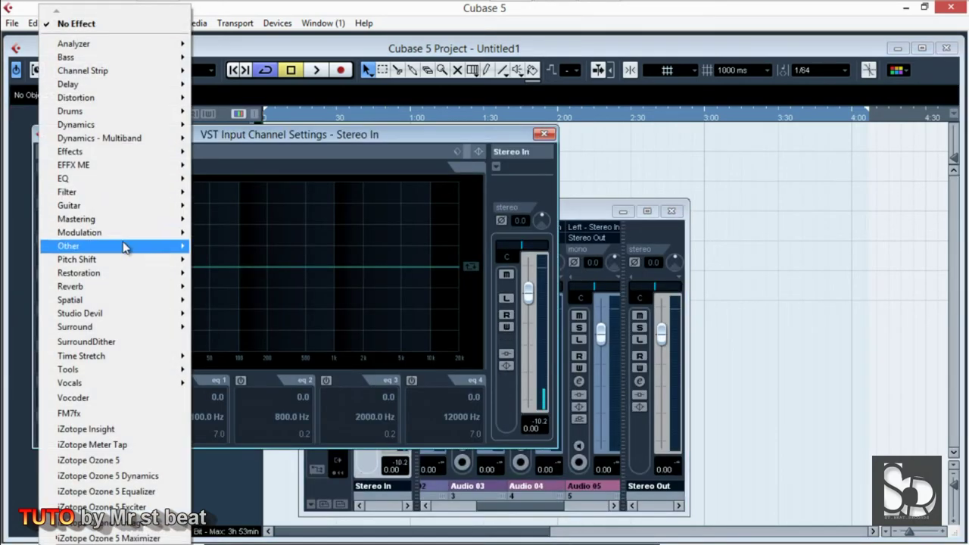
{"action": "mouse_move", "coordinate": [113, 126]}
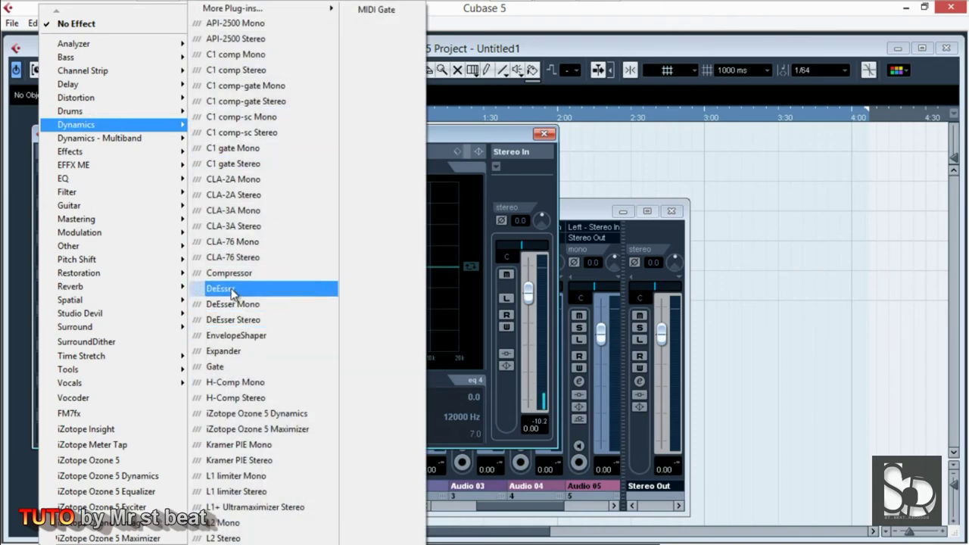
{"action": "left_click", "coordinate": [254, 273]}
{"action": "left_click", "coordinate": [543, 135]}
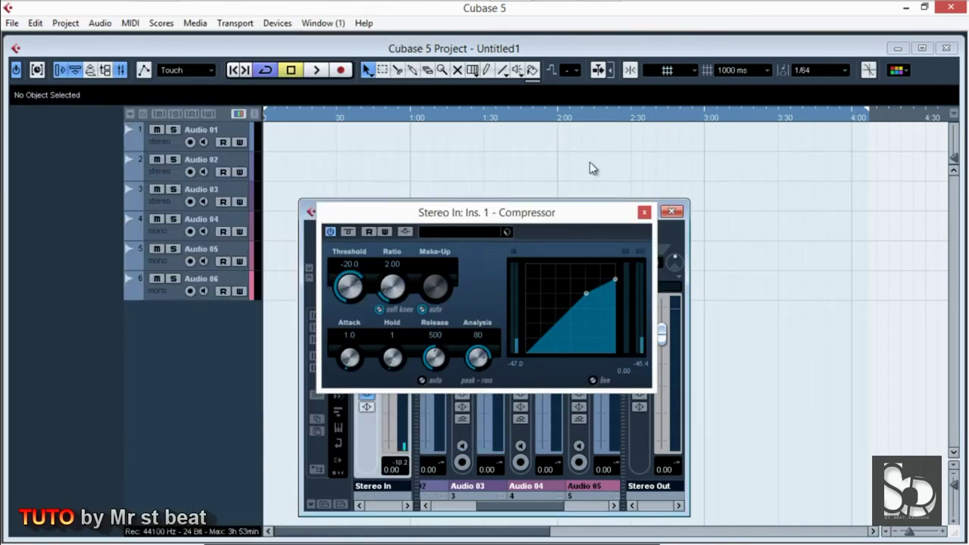
{"action": "left_click", "coordinate": [644, 212]}
{"action": "left_click", "coordinate": [672, 212]}
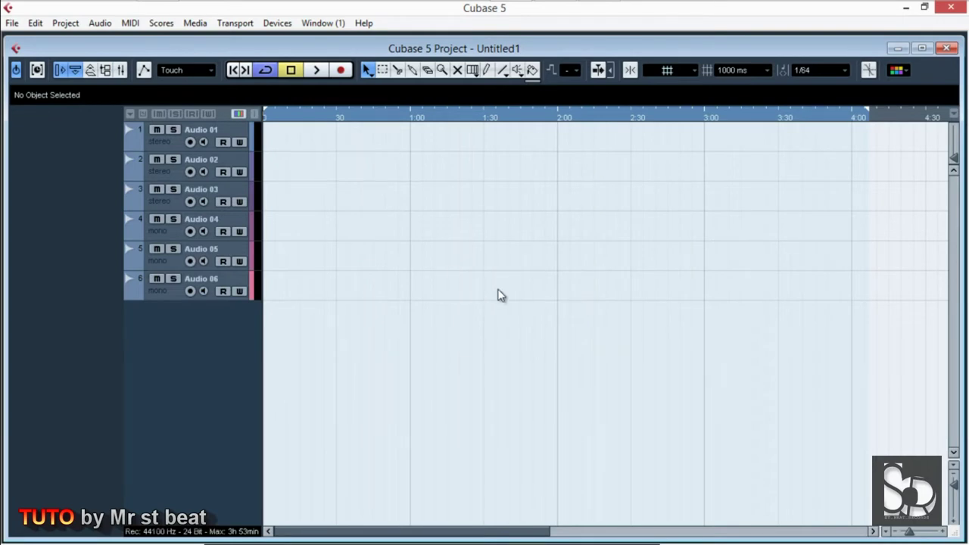
- Select the Audio 04 track and enlarge the height of all tracks
{"action": "right_click", "coordinate": [441, 274]}
{"action": "left_click", "coordinate": [168, 299]}
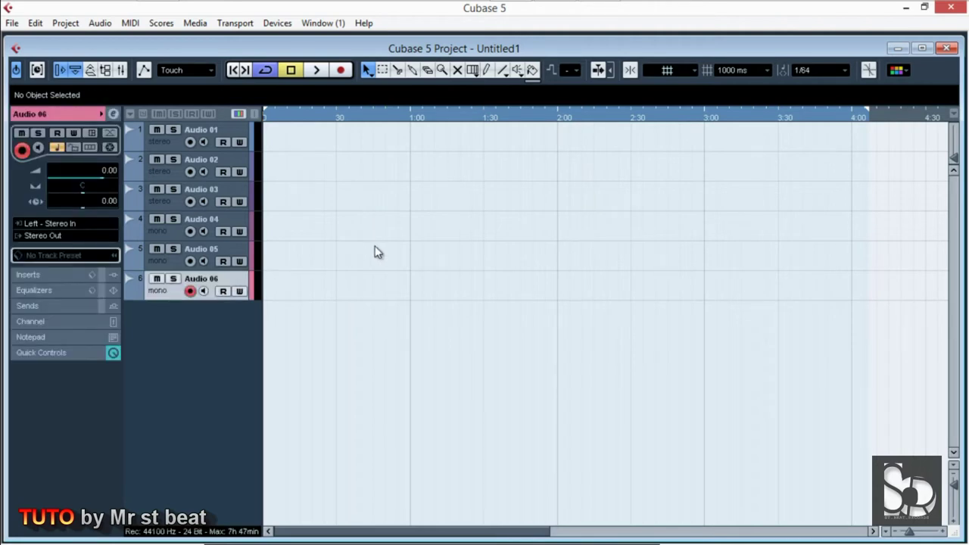
{"action": "left_click", "coordinate": [214, 233]}
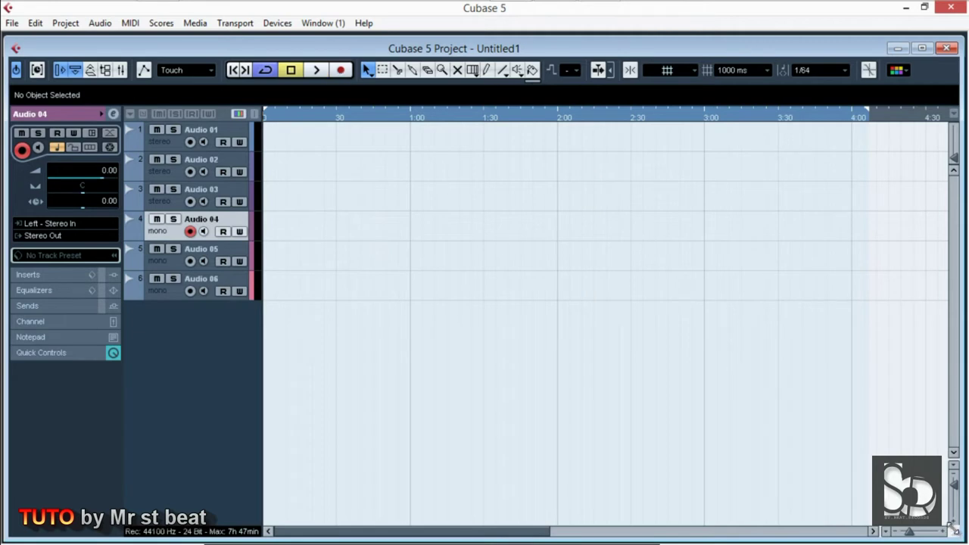
{"action": "key", "text": "shift+h"}
{"action": "key", "text": "shift+h"}
{"action": "key", "text": "shift+h"}
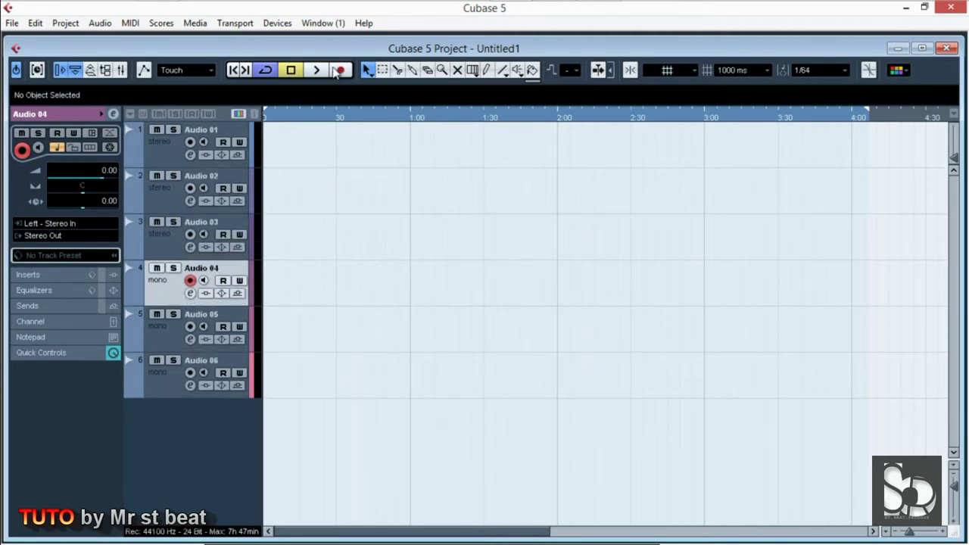
- Check the device port options for the left channel of the Stereo In bus
{"action": "key", "text": "F4"}
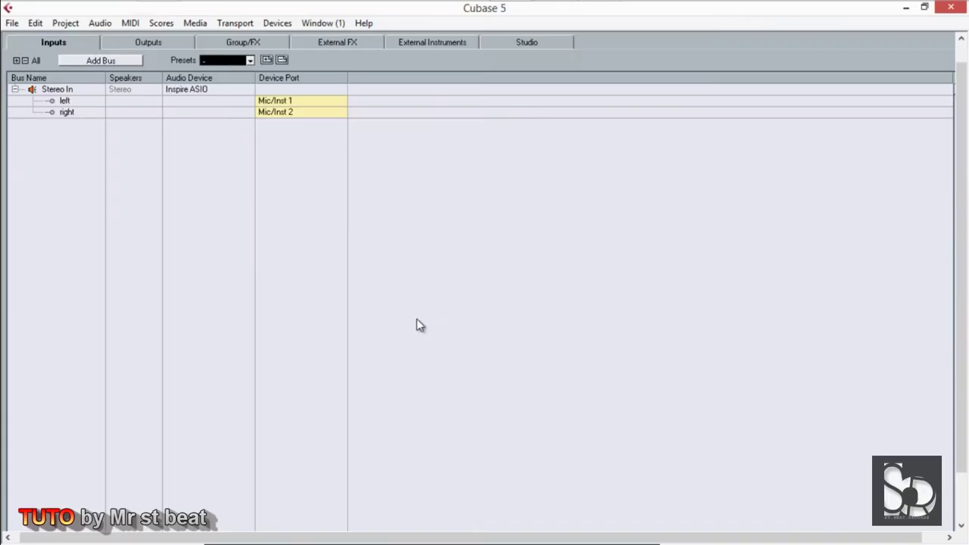
{"action": "left_click", "coordinate": [288, 102]}
{"action": "left_click", "coordinate": [292, 149]}
{"action": "key", "text": "F4"}
{"action": "right_click", "coordinate": [442, 280]}
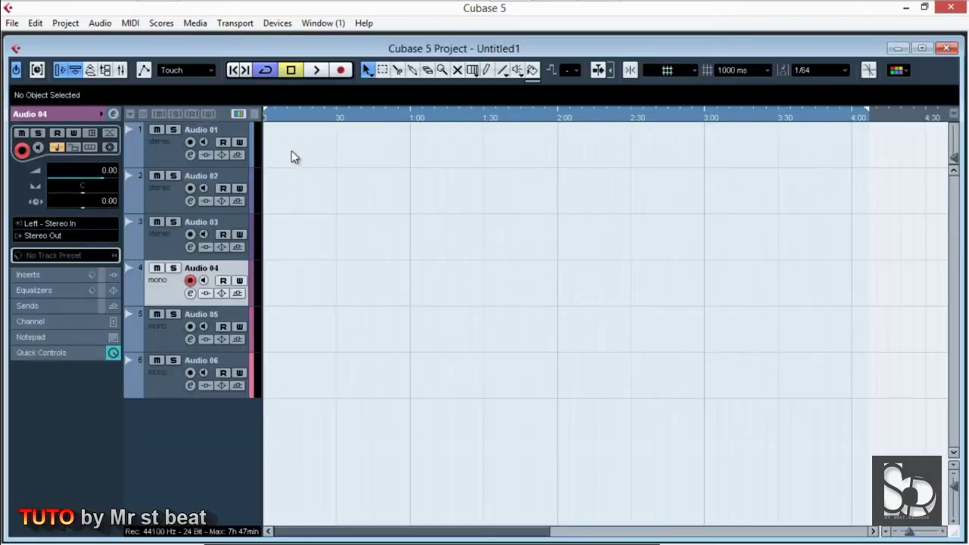
{"action": "left_click", "coordinate": [442, 278]}
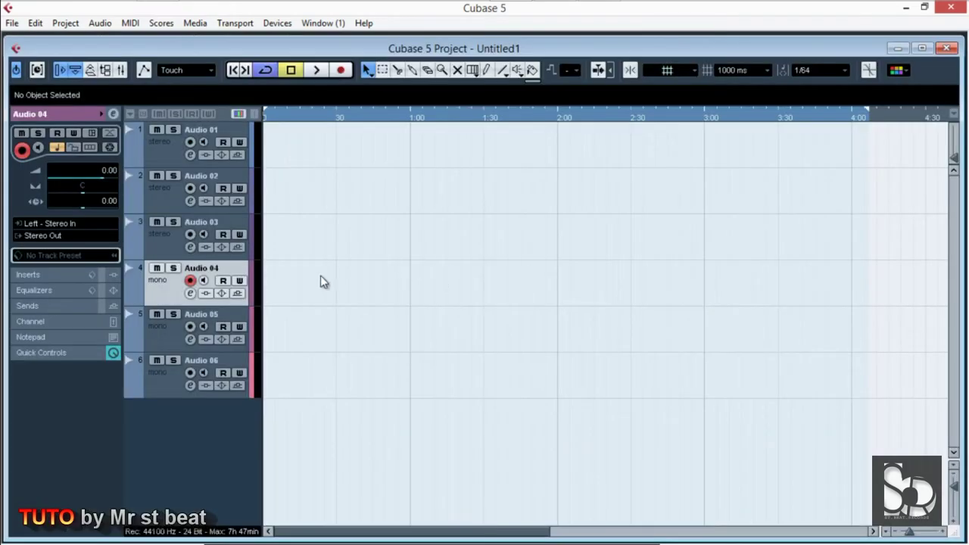
- Record a first take on Audio 04 and trim its start, leaving about 10.4 seconds from the project start
{"action": "left_click", "coordinate": [341, 71]}
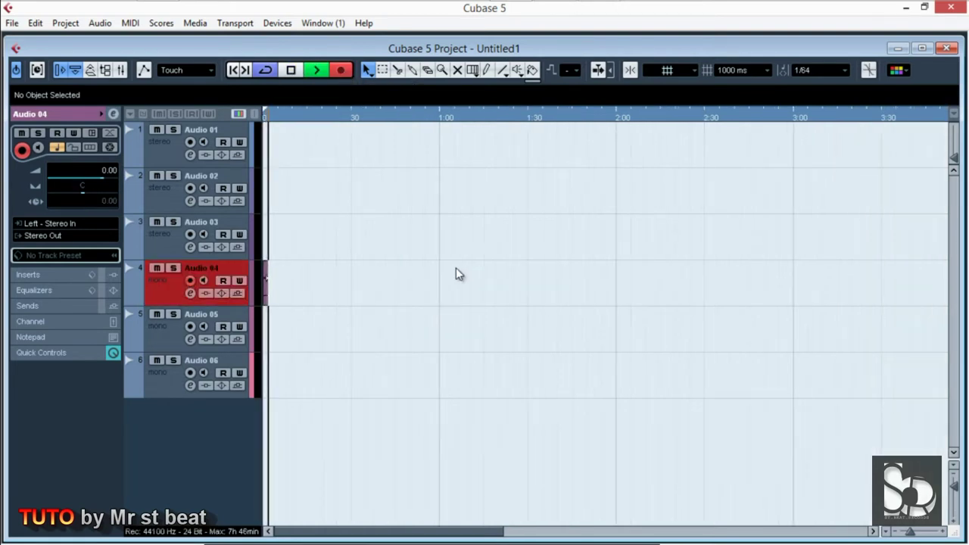
{"action": "key", "text": "h"}
{"action": "key", "text": "h"}
{"action": "key", "text": "h"}
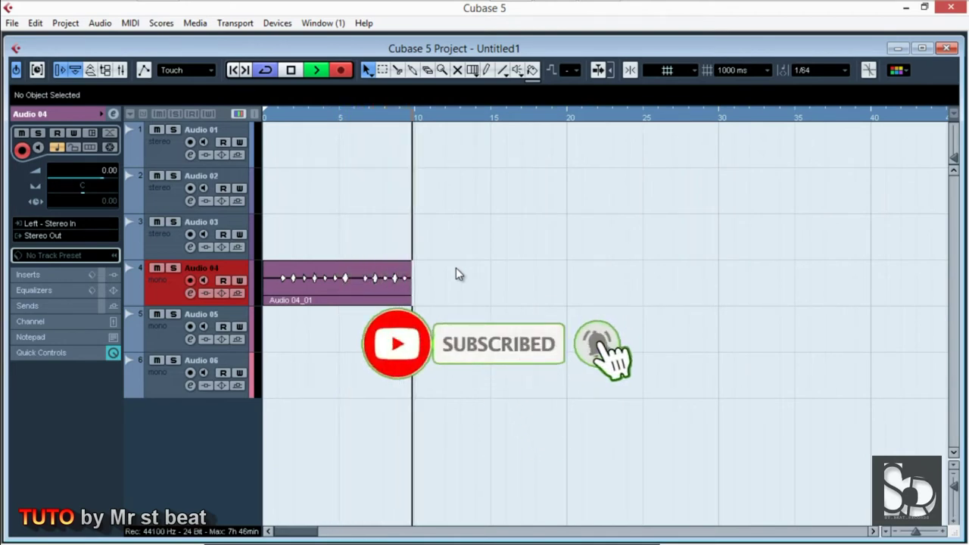
{"action": "key", "text": "space"}
{"action": "mouse_move", "coordinate": [263, 301]}
{"action": "left_mouse_down"}
{"action": "mouse_move", "coordinate": [277, 300]}
{"action": "mouse_move", "coordinate": [275, 288]}
{"action": "left_mouse_up"}
{"action": "left_click", "coordinate": [268, 119]}
- Record a second take of about 10.3 seconds on the Audio 05 track from the project start
{"action": "left_click", "coordinate": [156, 349]}
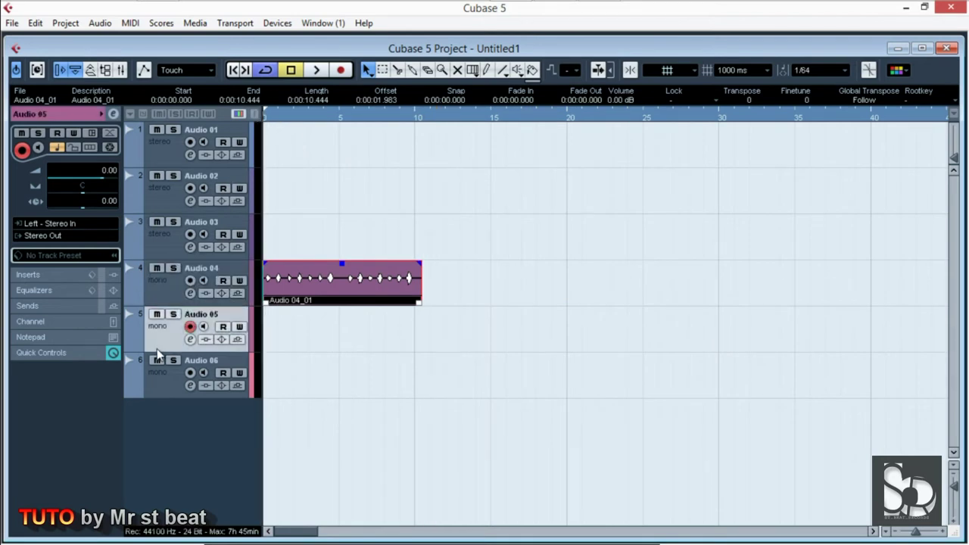
{"action": "left_click", "coordinate": [340, 70]}
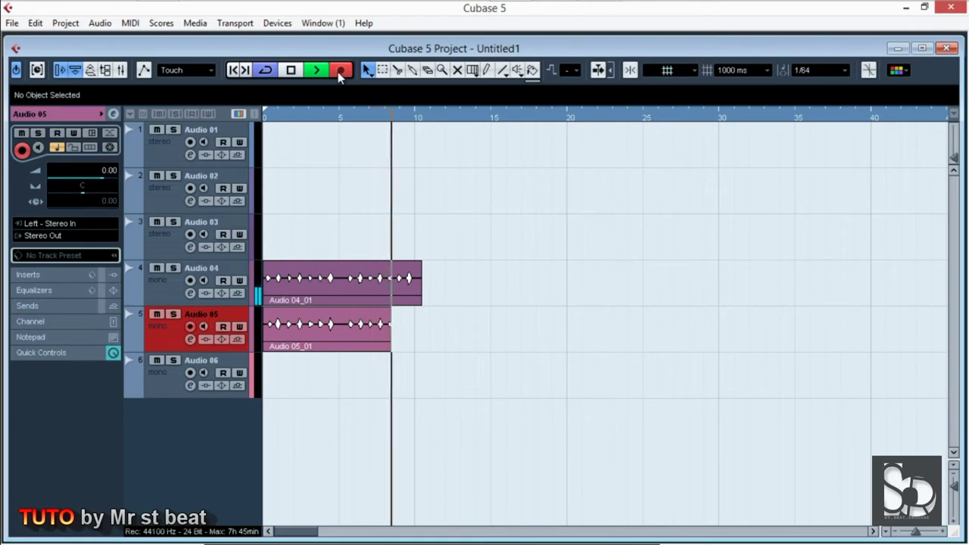
{"action": "left_click", "coordinate": [291, 70]}
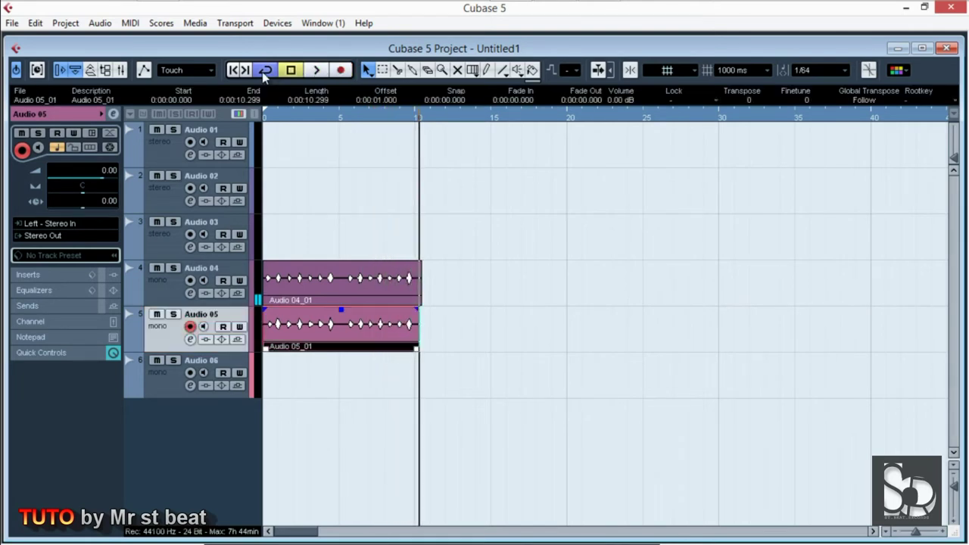
- Record a third take of about 10.1 seconds on the Audio 06 track from the project start
{"action": "left_click", "coordinate": [237, 70]}
{"action": "key", "text": "Down"}
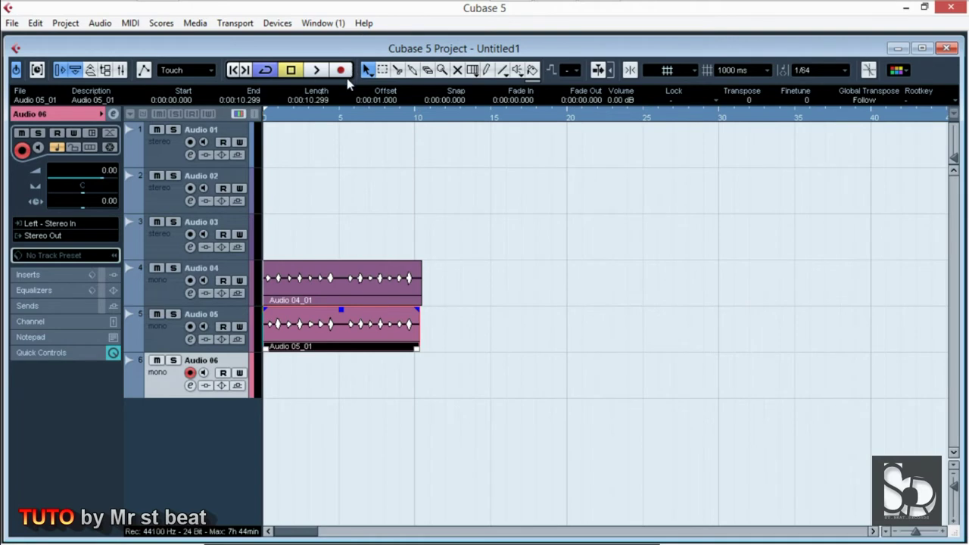
{"action": "left_click", "coordinate": [341, 70]}
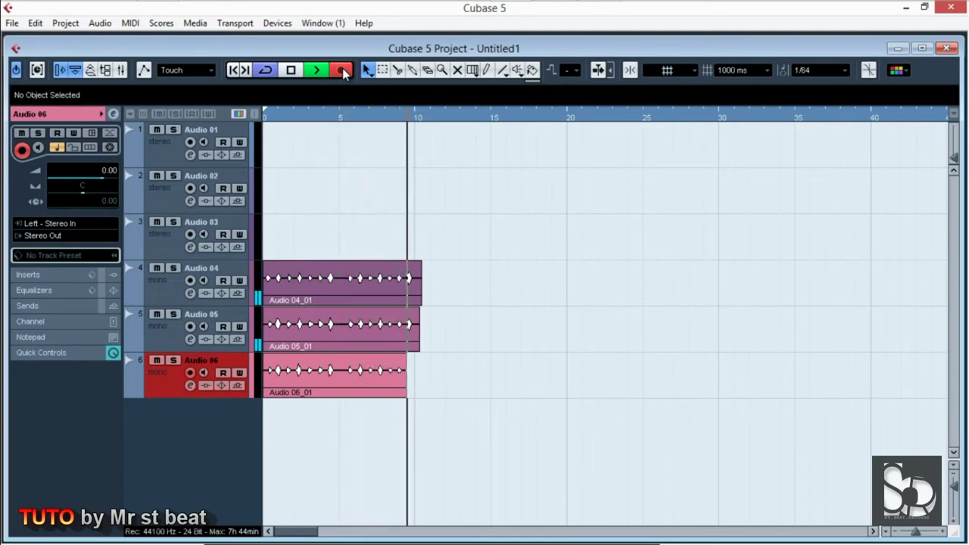
{"action": "key", "text": "space"}
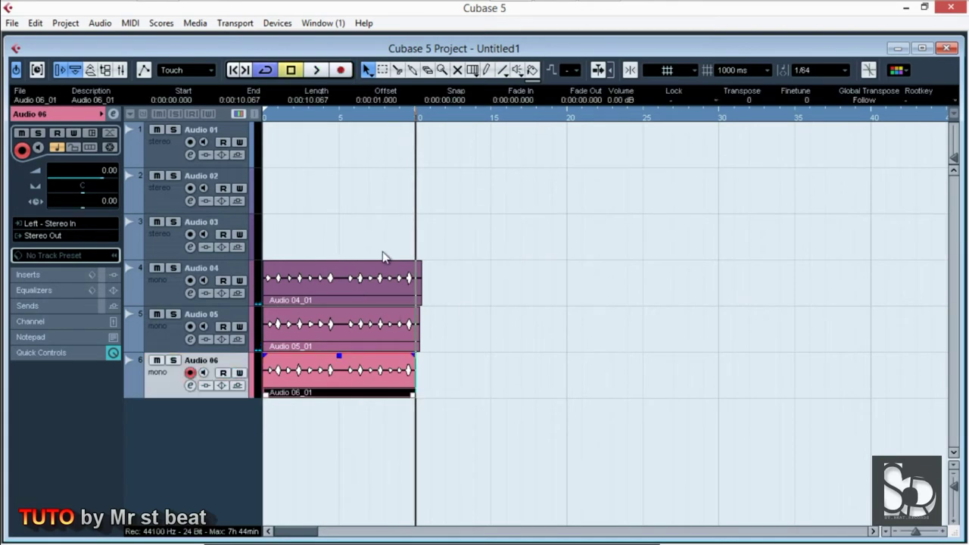
- Play back the three recorded takes together from the project start
{"action": "key", "text": "h"}
{"action": "key", "text": "h"}
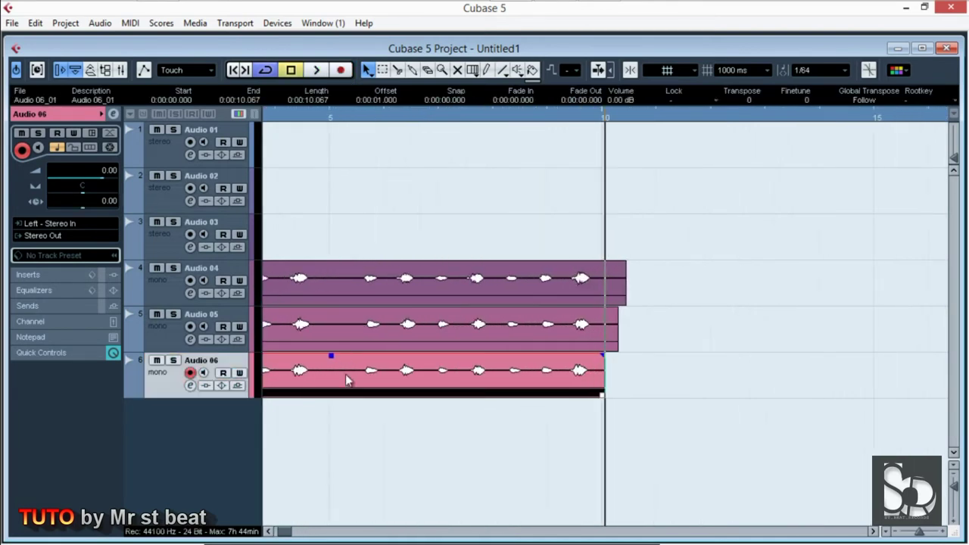
{"action": "left_click_drag", "start_coordinate": [288, 535], "coordinate": [277, 535]}
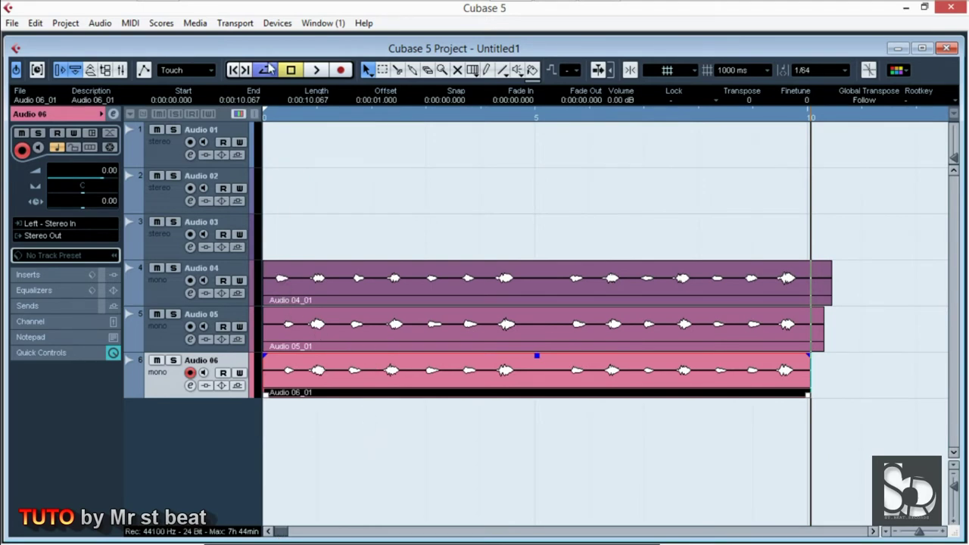
{"action": "left_click", "coordinate": [235, 70]}
{"action": "left_click", "coordinate": [316, 69]}
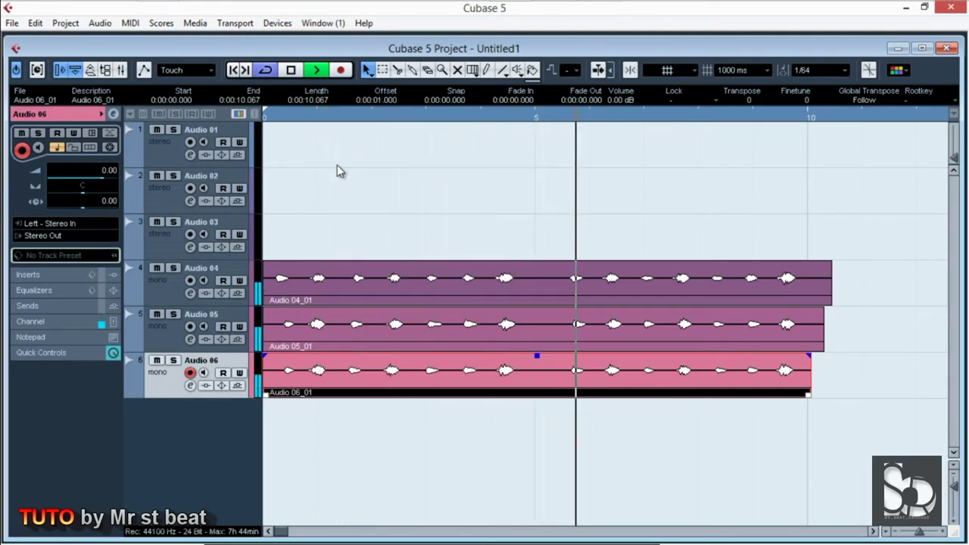
- Split all three recorded takes at about 5.5 seconds, in the pause between the two phrases
{"action": "right_click", "coordinate": [504, 365]}
{"action": "left_click", "coordinate": [523, 369]}
{"action": "key", "text": "ctrl+a"}
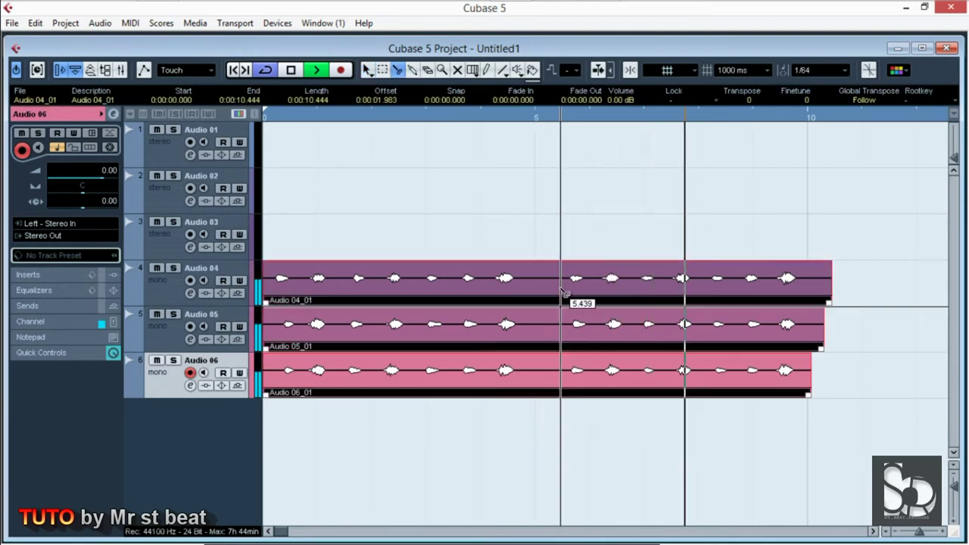
{"action": "left_click", "coordinate": [561, 282]}
- Delete the first parts of the three split takes and move the remaining parts to the project start
{"action": "key", "text": "1"}
{"action": "left_click_drag", "start_coordinate": [514, 455], "coordinate": [480, 210]}
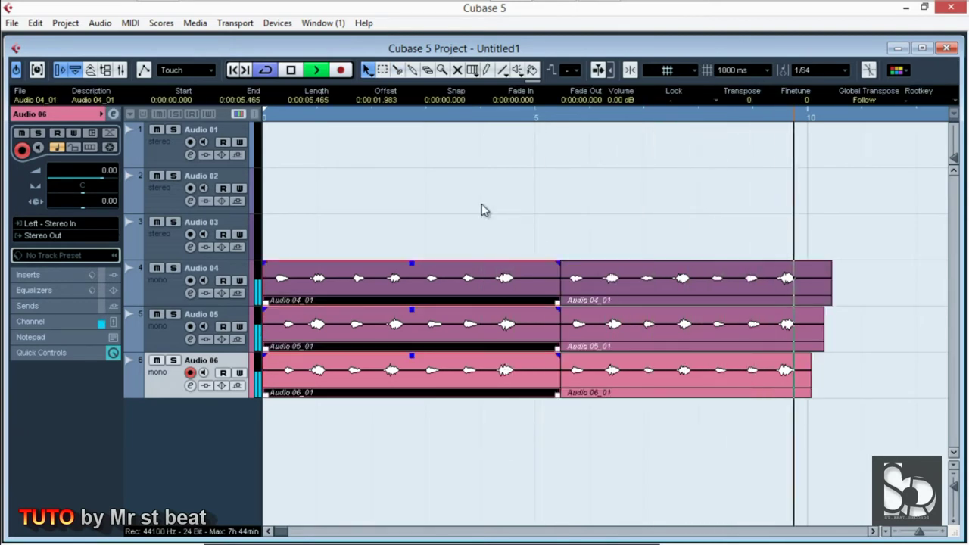
{"action": "key", "text": "space"}
{"action": "key", "text": "Delete"}
{"action": "mouse_move", "coordinate": [635, 500]}
{"action": "left_mouse_down"}
{"action": "mouse_move", "coordinate": [640, 259]}
{"action": "mouse_move", "coordinate": [664, 293]}
{"action": "mouse_move", "coordinate": [331, 266]}
{"action": "left_mouse_up"}
{"action": "right_click", "coordinate": [549, 282]}
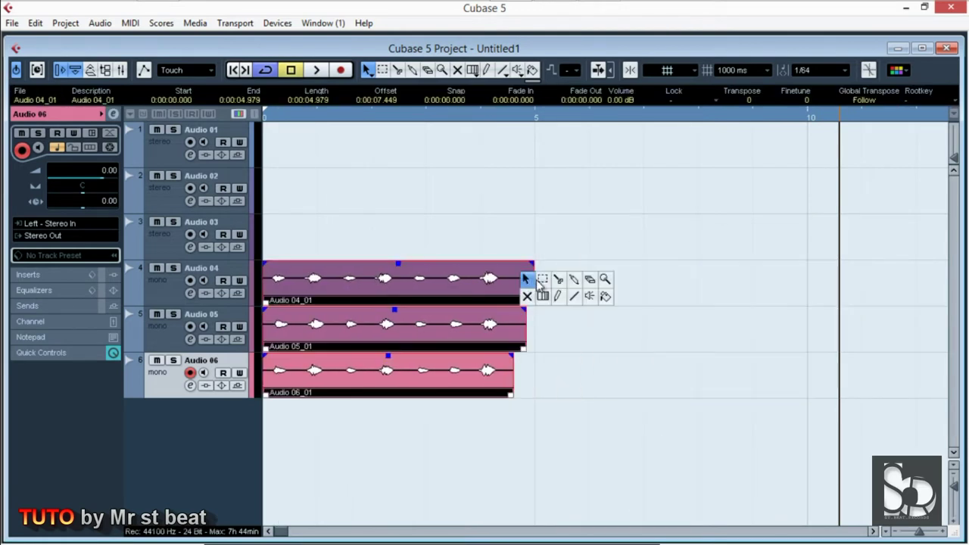
- Trim the ends of all three takes together by deleting everything after about 4.38 s with the Range Selection tool
{"action": "left_click", "coordinate": [547, 281]}
{"action": "left_click_drag", "start_coordinate": [567, 214], "coordinate": [501, 396]}
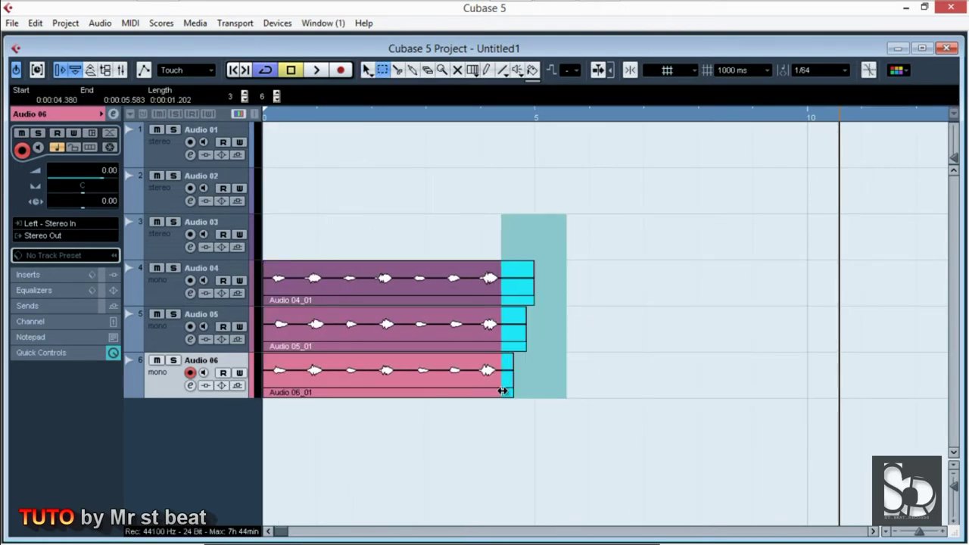
{"action": "key", "text": "Delete"}
- Delete about the first 0.156 s of all three takes and move the remaining audio to the project start
{"action": "left_click_drag", "start_coordinate": [271, 246], "coordinate": [229, 448]}
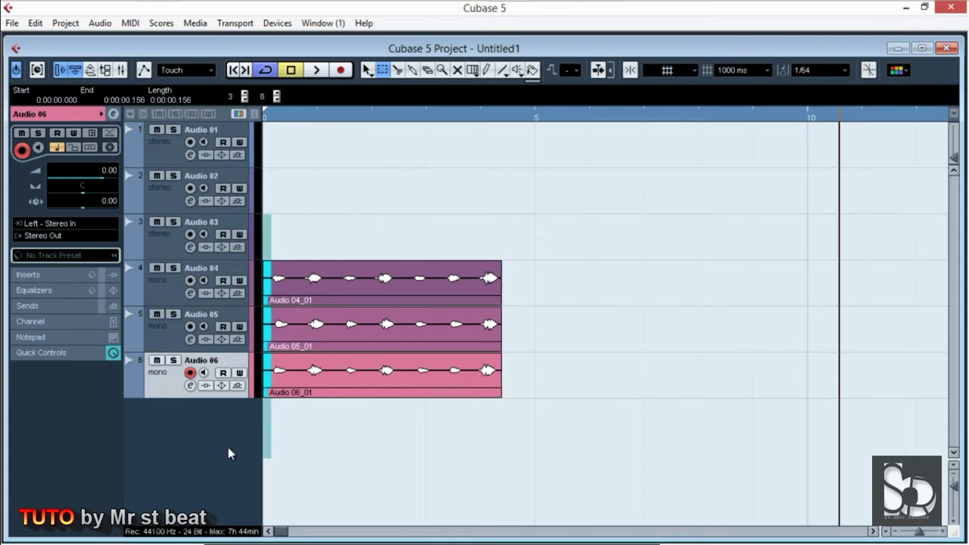
{"action": "key", "text": "Delete"}
{"action": "key", "text": "1"}
{"action": "left_click_drag", "start_coordinate": [356, 455], "coordinate": [325, 288]}
{"action": "right_click", "coordinate": [356, 202]}
{"action": "left_click", "coordinate": [356, 204]}
- Play the three trimmed takes together from the project start and deselect them
{"action": "key", "text": "Home"}
{"action": "key", "text": "space"}
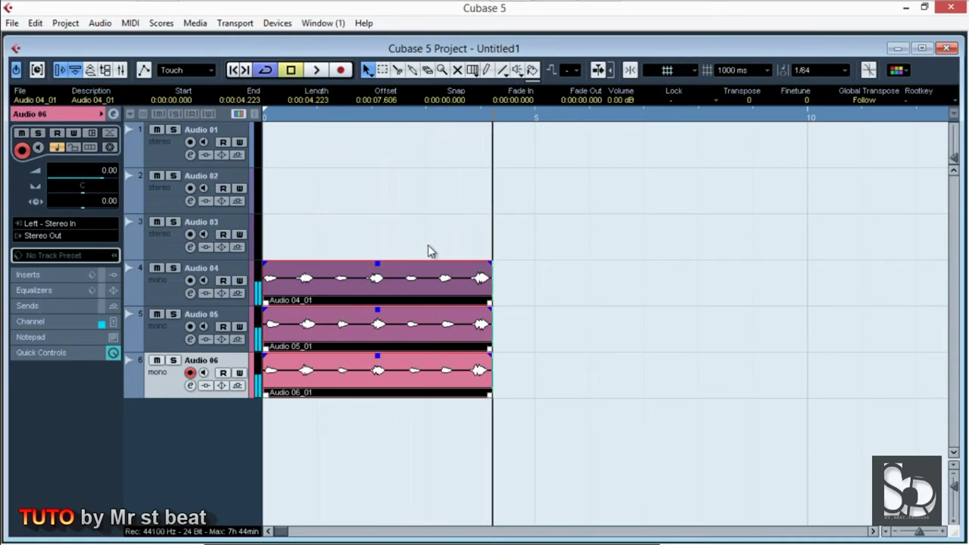
{"action": "left_click", "coordinate": [415, 253]}
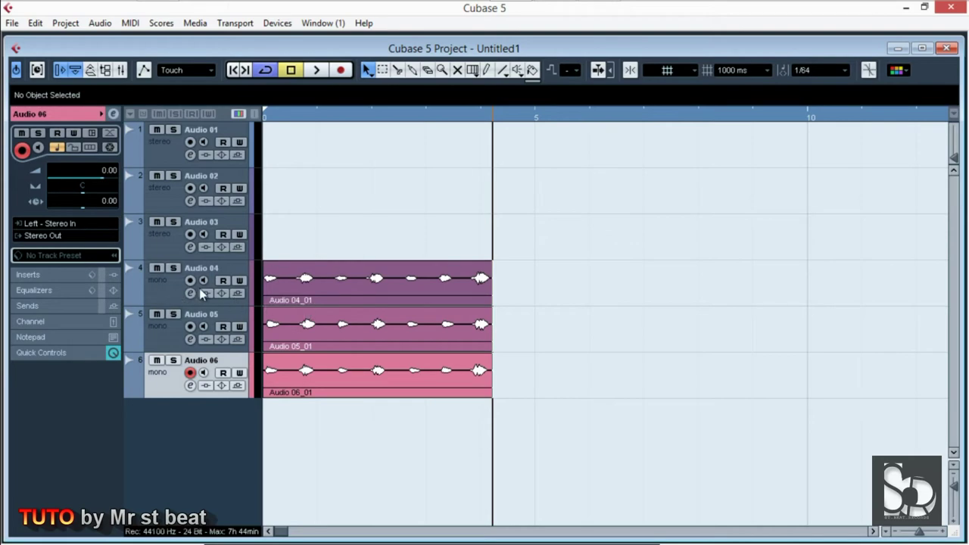
- Load the GEQ-10 equalizer in the first insert slot of the Audio 04 track
{"action": "left_click", "coordinate": [155, 292]}
{"action": "left_click", "coordinate": [49, 276]}
{"action": "left_click", "coordinate": [19, 182]}
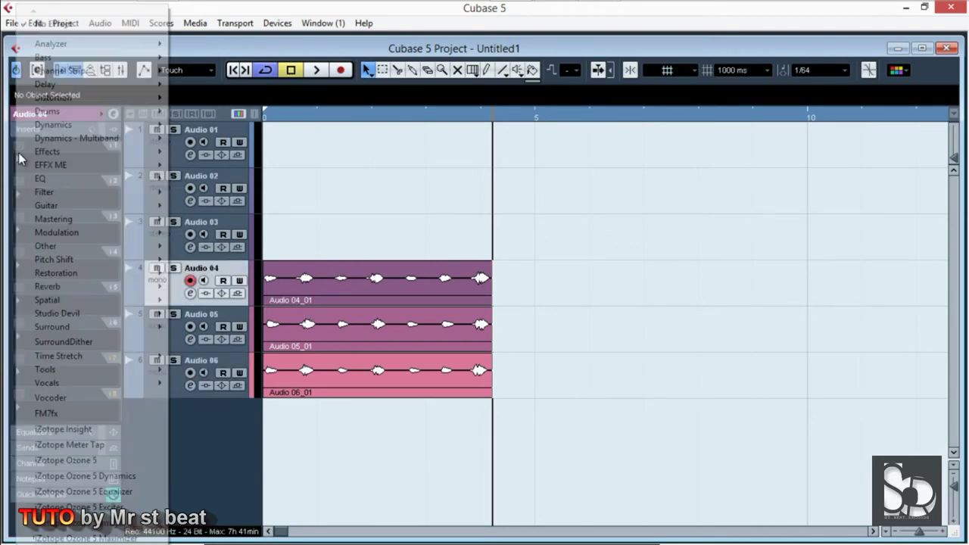
{"action": "left_click", "coordinate": [384, 205]}
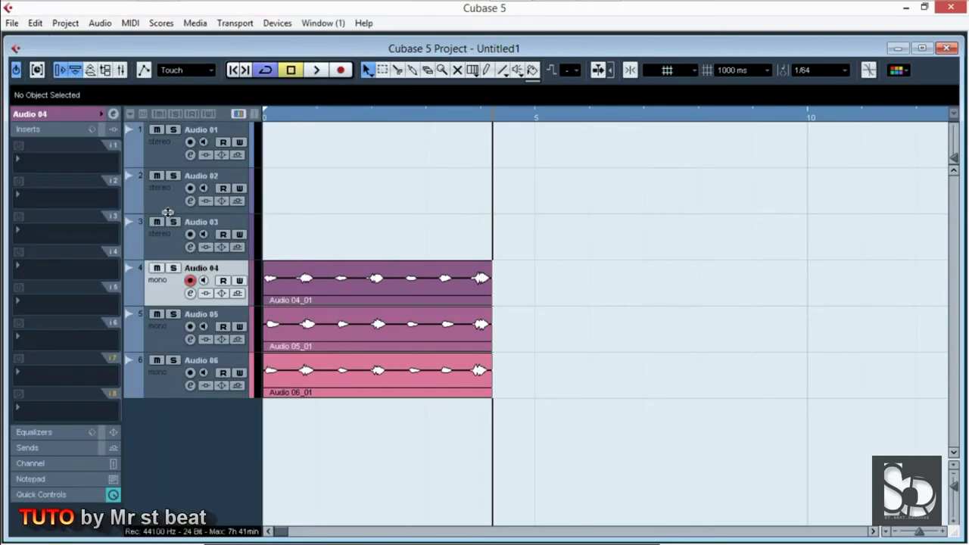
{"action": "left_click", "coordinate": [22, 171]}
{"action": "mouse_move", "coordinate": [57, 177]}
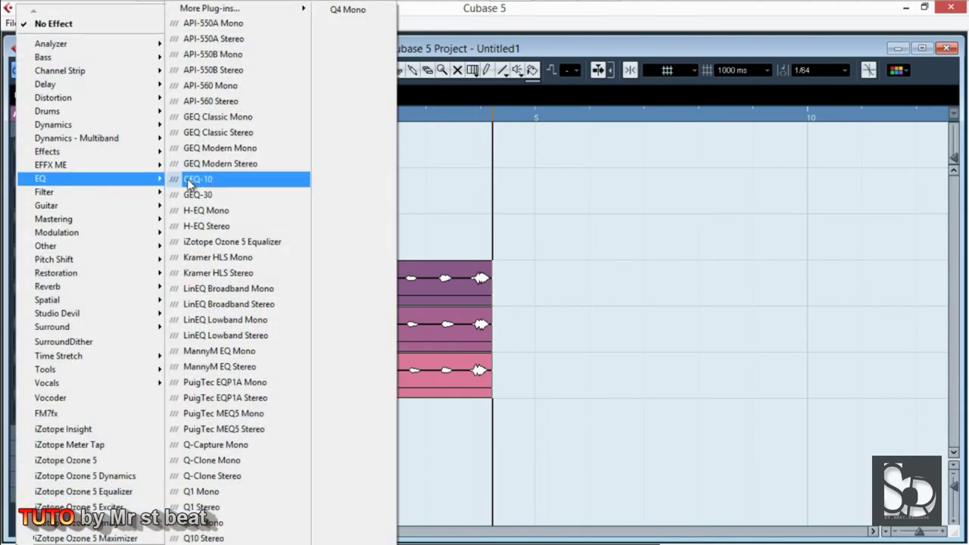
{"action": "left_click", "coordinate": [208, 179]}
{"action": "left_click", "coordinate": [535, 205]}
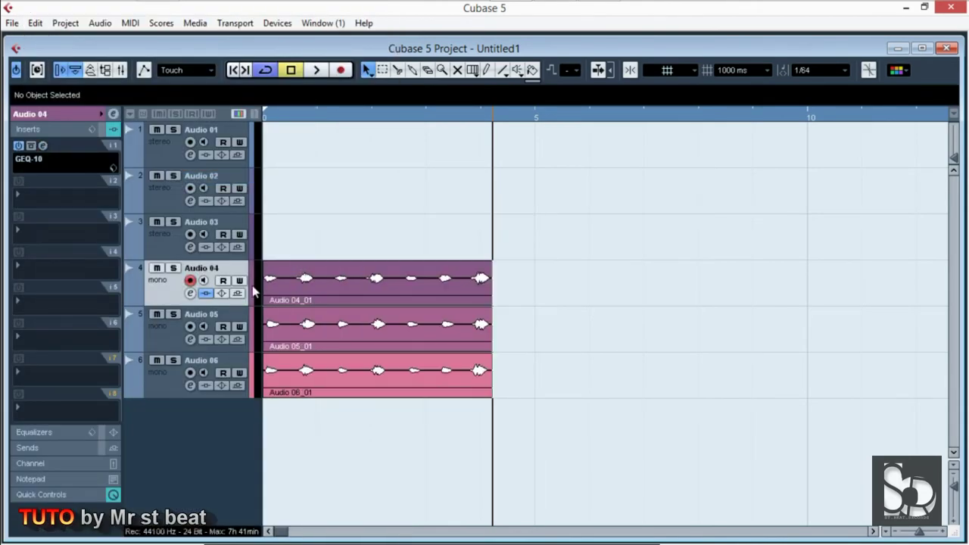
- Load the GEQ-10 equalizer in the first insert slot of the Audio 05 track
{"action": "left_click", "coordinate": [159, 334]}
{"action": "left_click", "coordinate": [21, 163]}
{"action": "mouse_move", "coordinate": [74, 180]}
{"action": "left_click", "coordinate": [239, 181]}
- Load GEQ-10 in the first insert slot of the Audio 06 track and close the open equalizer windows
{"action": "left_click", "coordinate": [153, 379]}
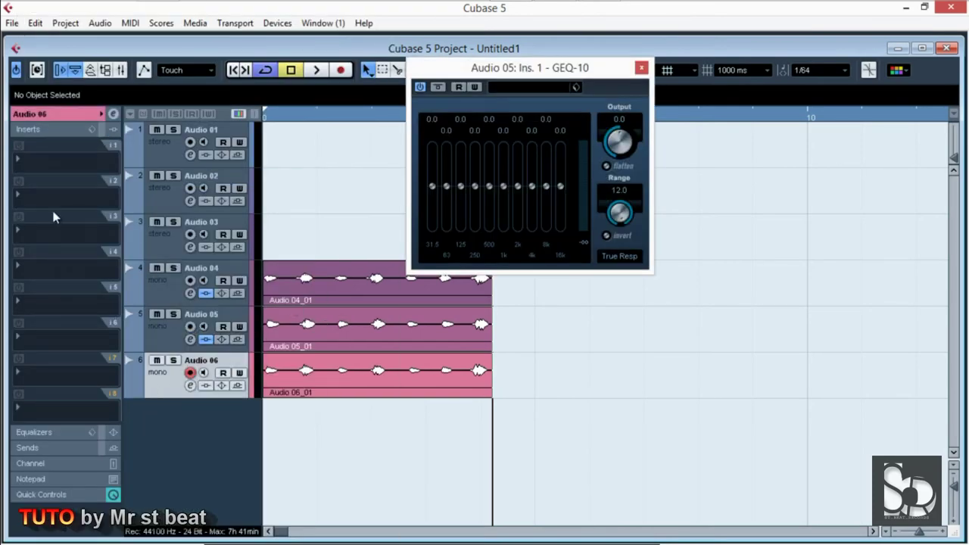
{"action": "left_click", "coordinate": [21, 171]}
{"action": "mouse_move", "coordinate": [74, 181]}
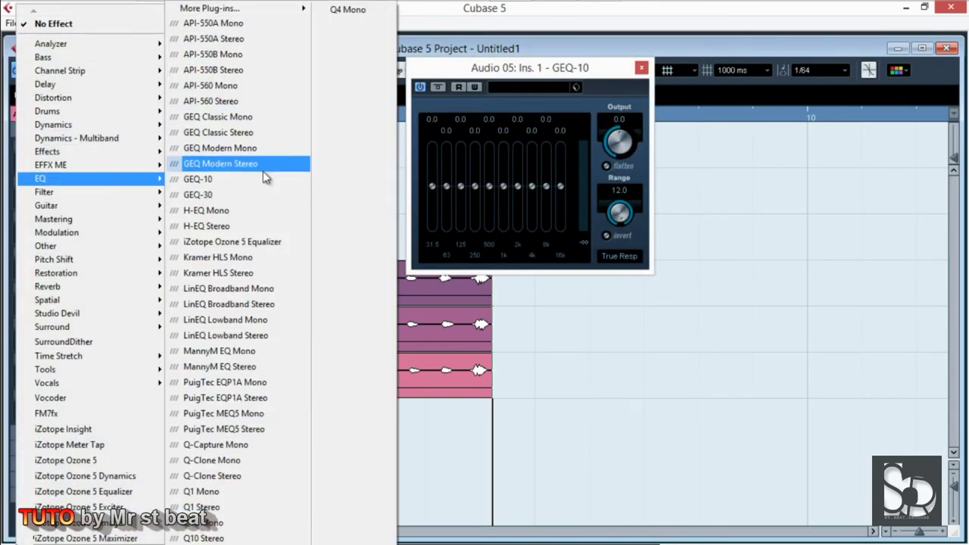
{"action": "left_click", "coordinate": [267, 176]}
{"action": "left_click", "coordinate": [598, 199]}
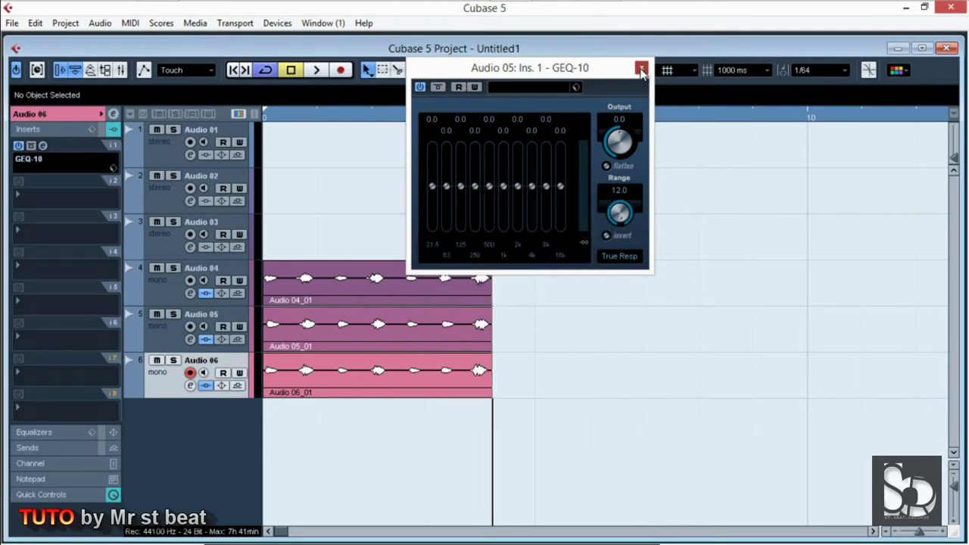
{"action": "left_click", "coordinate": [641, 67]}
- Switch off the GEQ-10 inserts on Audio 06 and Audio 05, and select the Audio 04 track
{"action": "left_click", "coordinate": [19, 146]}
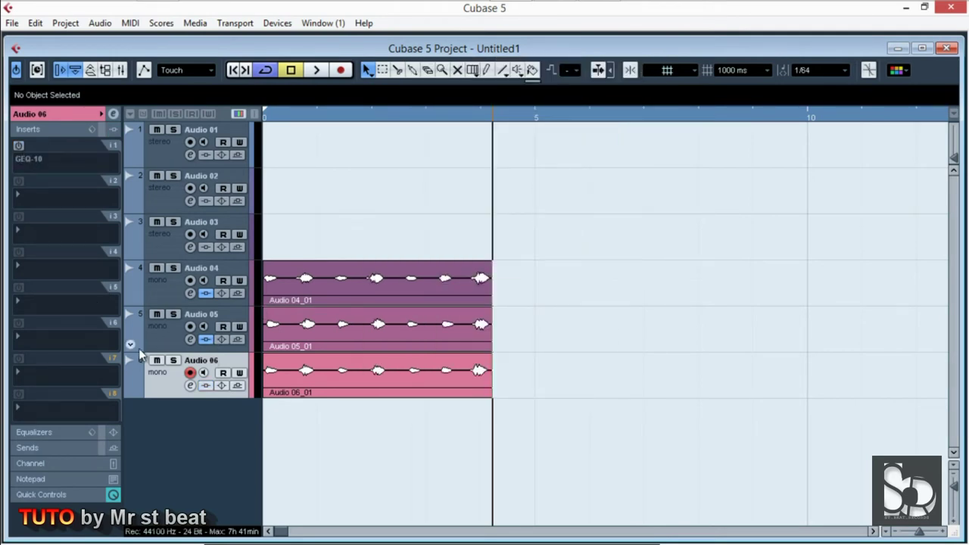
{"action": "left_click", "coordinate": [161, 349]}
{"action": "left_click", "coordinate": [18, 146]}
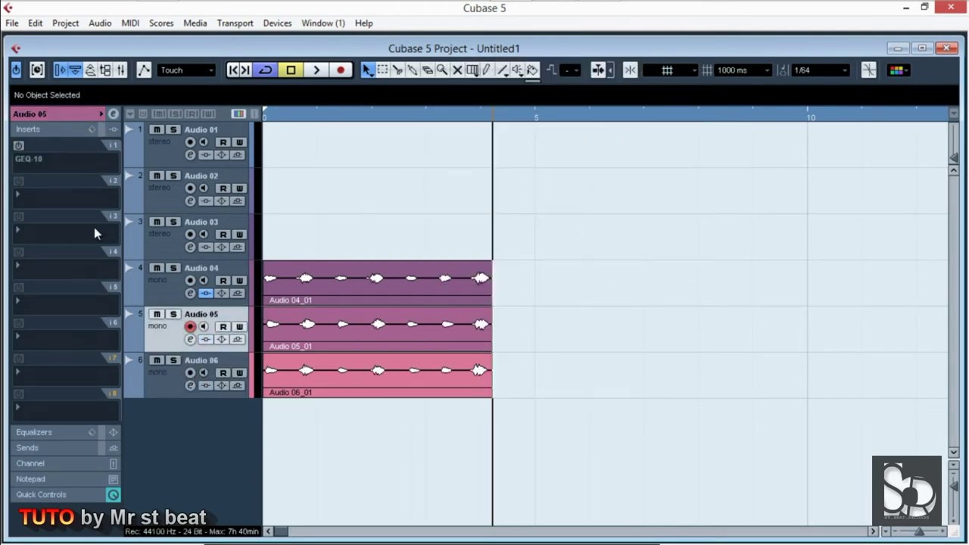
{"action": "left_click", "coordinate": [173, 298]}
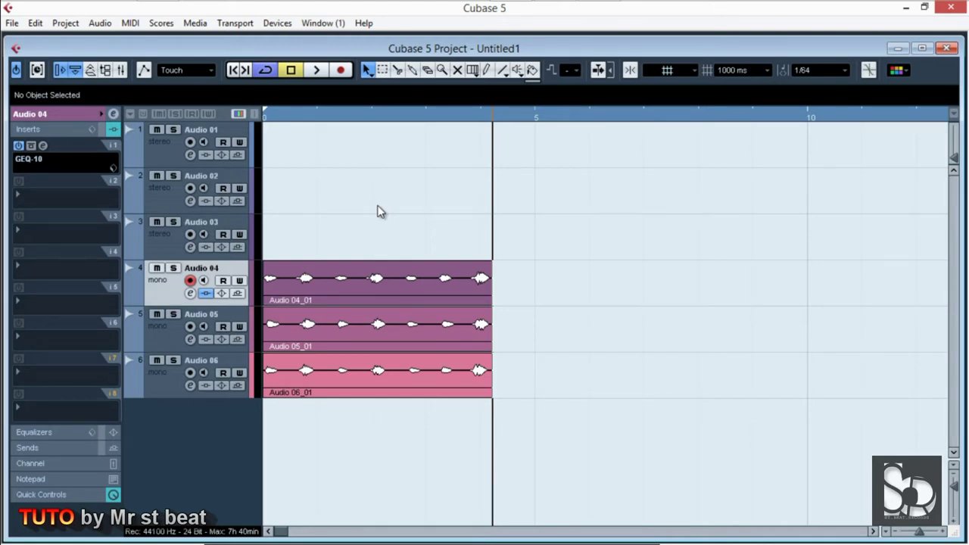
- Add one mono group channel track and move it directly above the Audio 04 track
{"action": "right_click", "coordinate": [172, 387]}
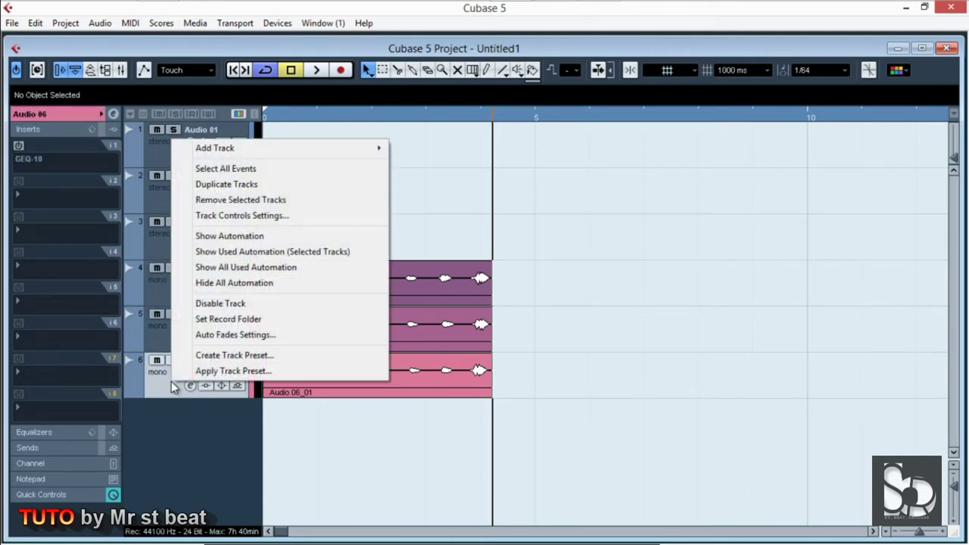
{"action": "mouse_move", "coordinate": [324, 151]}
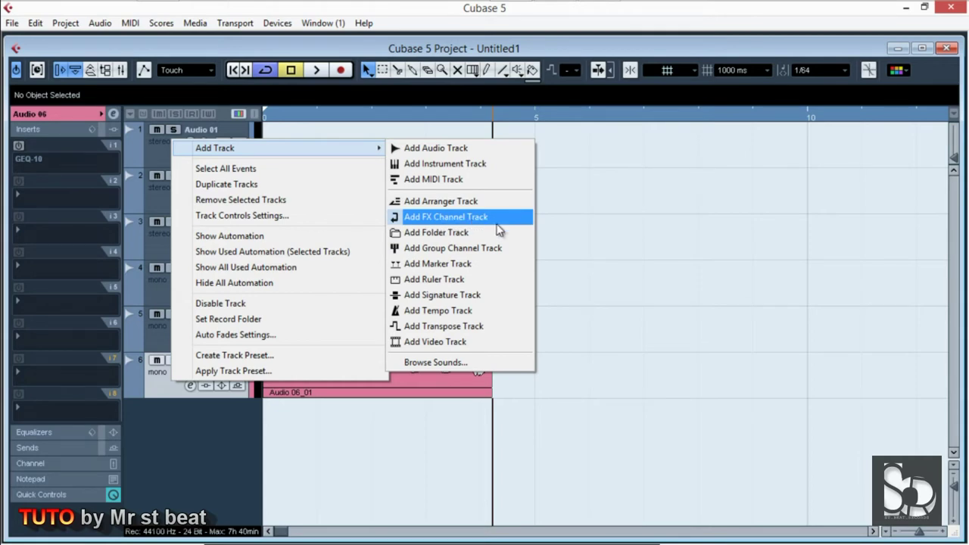
{"action": "left_click", "coordinate": [433, 249]}
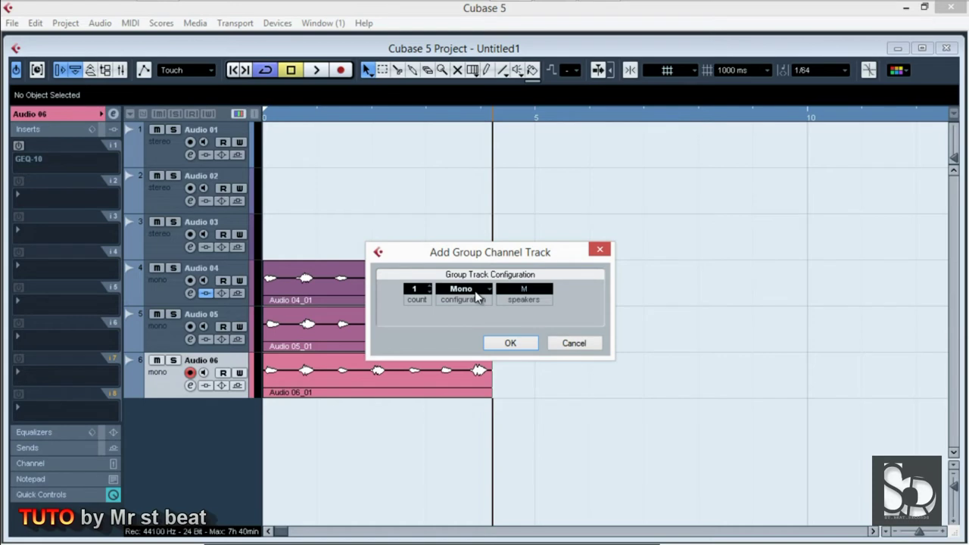
{"action": "left_click", "coordinate": [506, 344]}
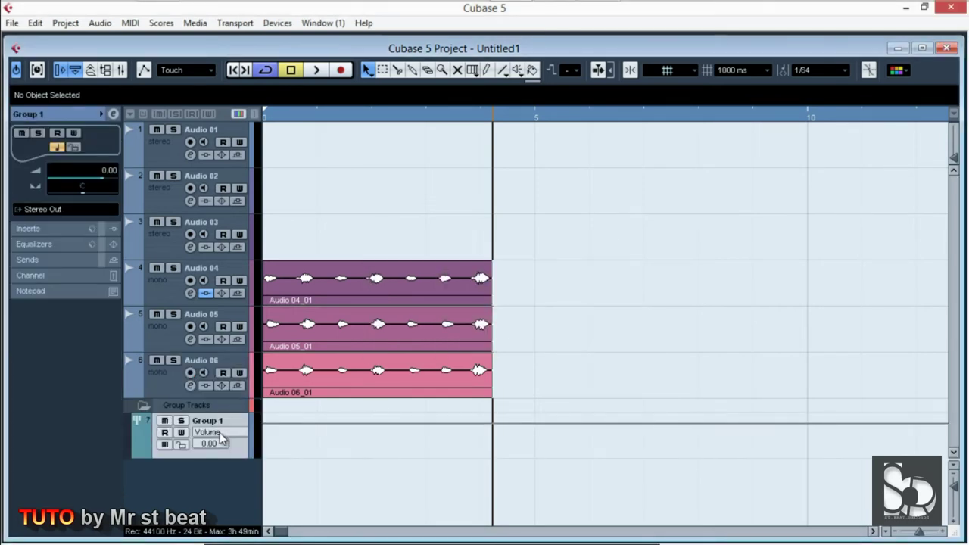
{"action": "left_click_drag", "start_coordinate": [232, 446], "coordinate": [241, 282]}
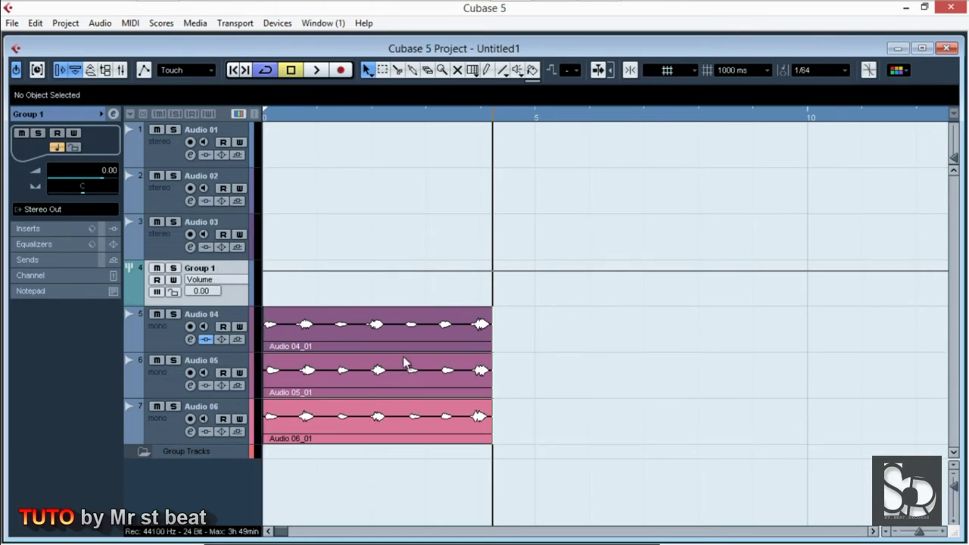
- Rename the new group track as "koral goup track"
{"action": "double_click", "coordinate": [217, 267]}
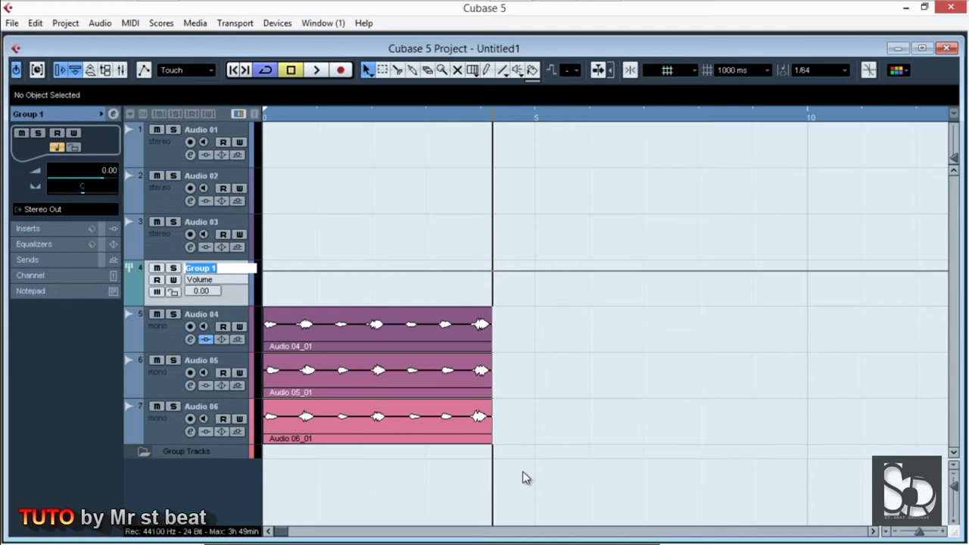
{"action": "type", "text": "koral goup track"}
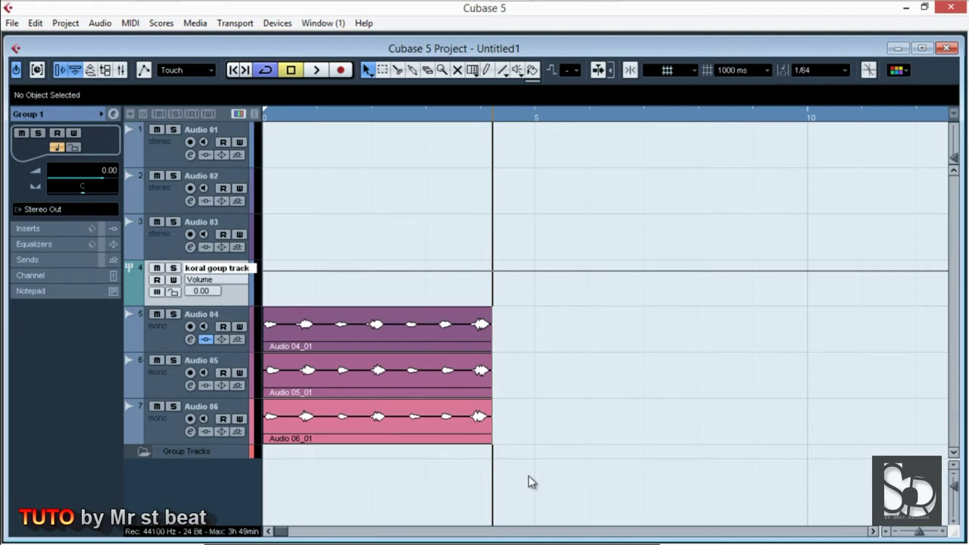
{"action": "key", "text": "Return"}
{"action": "right_click", "coordinate": [544, 233]}
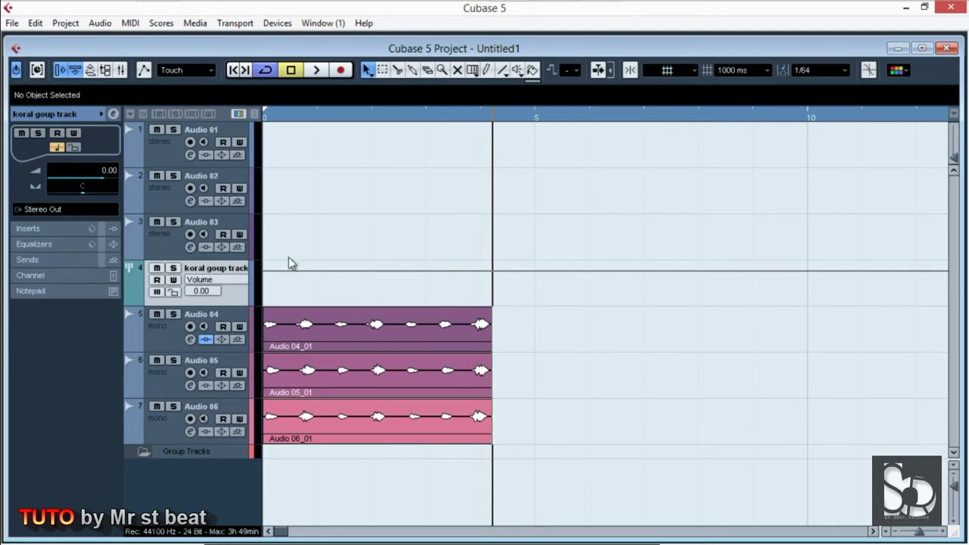
{"action": "right_click", "coordinate": [384, 215]}
- Show the basic track settings of Audio 04, including its input and output routing
{"action": "left_click", "coordinate": [168, 336]}
{"action": "left_click", "coordinate": [62, 113]}
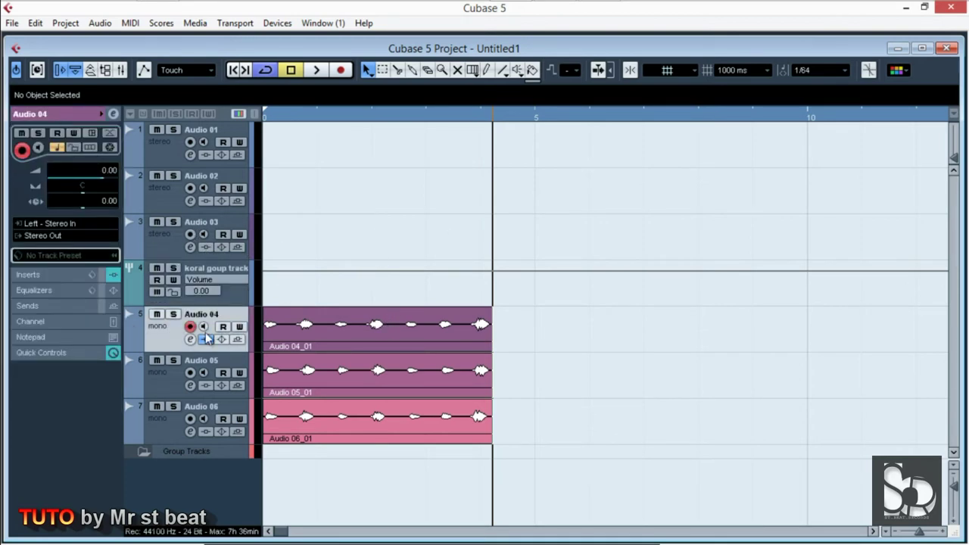
{"action": "left_click", "coordinate": [174, 377]}
{"action": "left_click", "coordinate": [168, 350]}
{"action": "key", "text": "ctrl+z"}
{"action": "key", "text": "Delete"}
{"action": "left_click", "coordinate": [161, 388]}
{"action": "left_click", "coordinate": [163, 347]}
- Route the output of the Audio 04 track to the koral goup track
{"action": "left_click", "coordinate": [44, 236]}
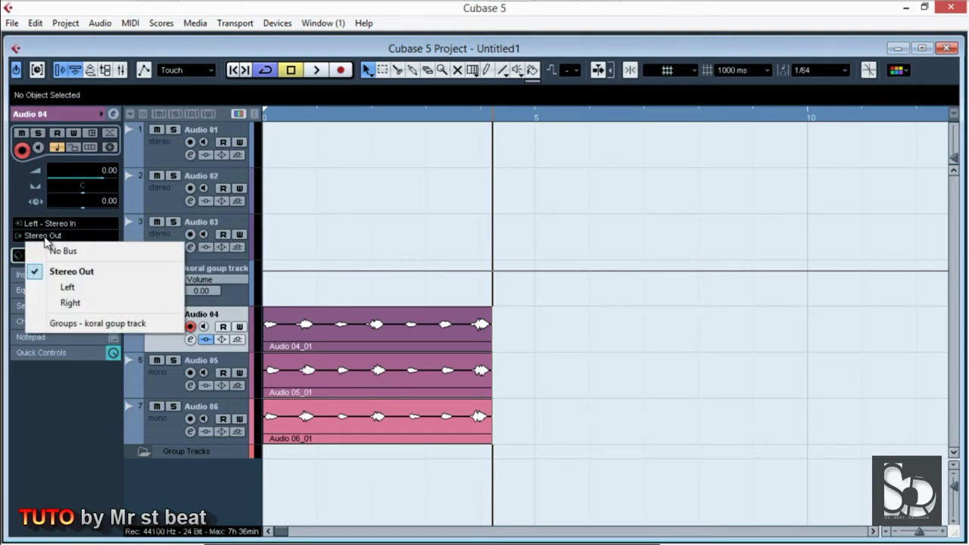
{"action": "left_click", "coordinate": [355, 232]}
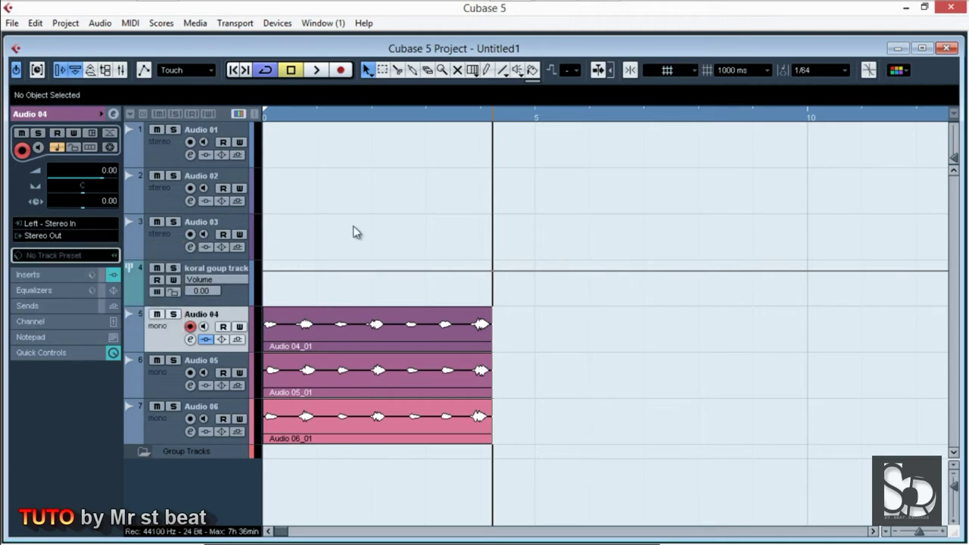
{"action": "left_click", "coordinate": [53, 238]}
{"action": "right_click", "coordinate": [296, 231]}
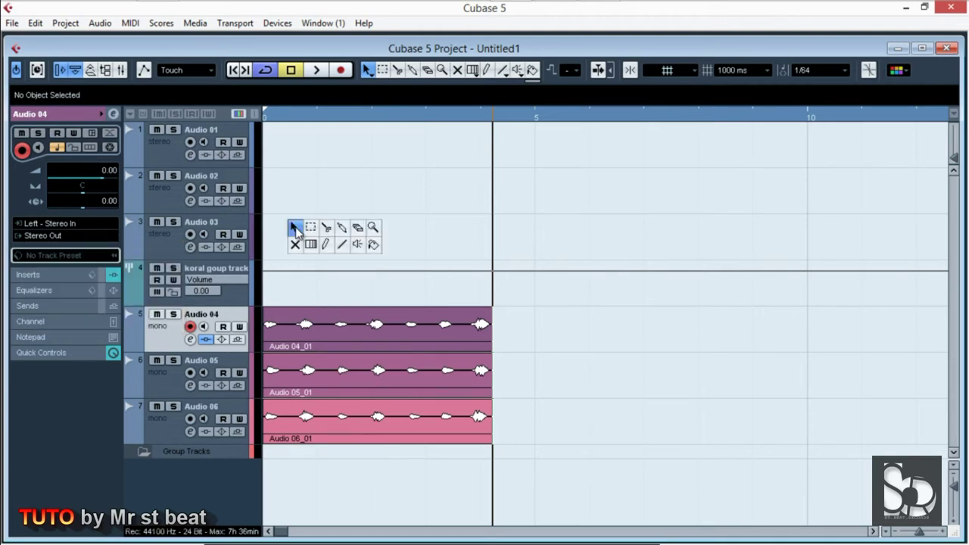
{"action": "left_click", "coordinate": [53, 237]}
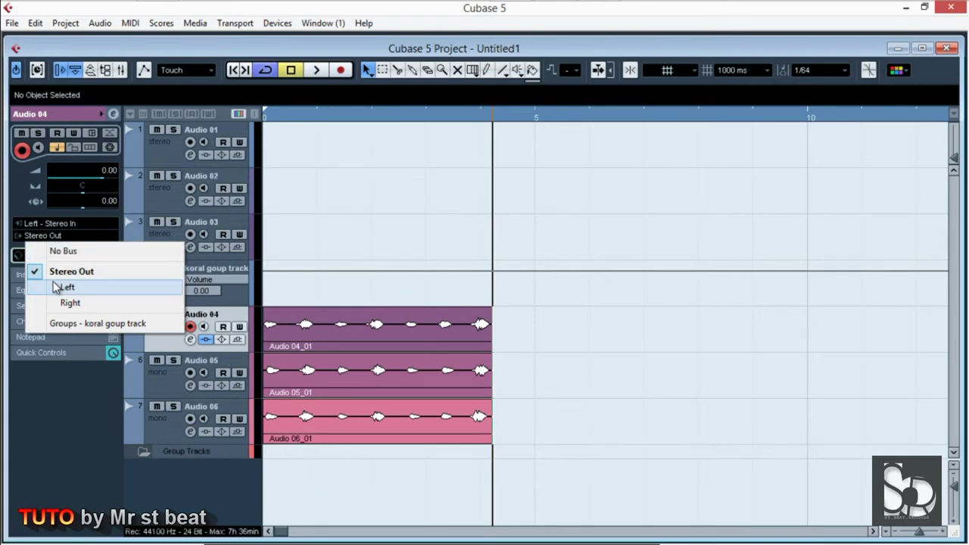
{"action": "left_click", "coordinate": [95, 324]}
{"action": "right_click", "coordinate": [381, 207]}
{"action": "left_click", "coordinate": [380, 207]}
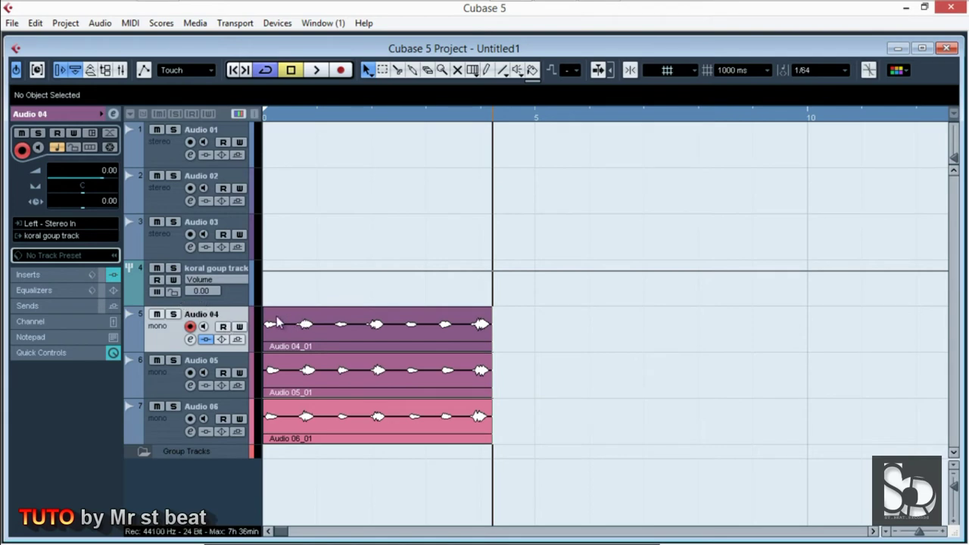
{"action": "left_click", "coordinate": [231, 296]}
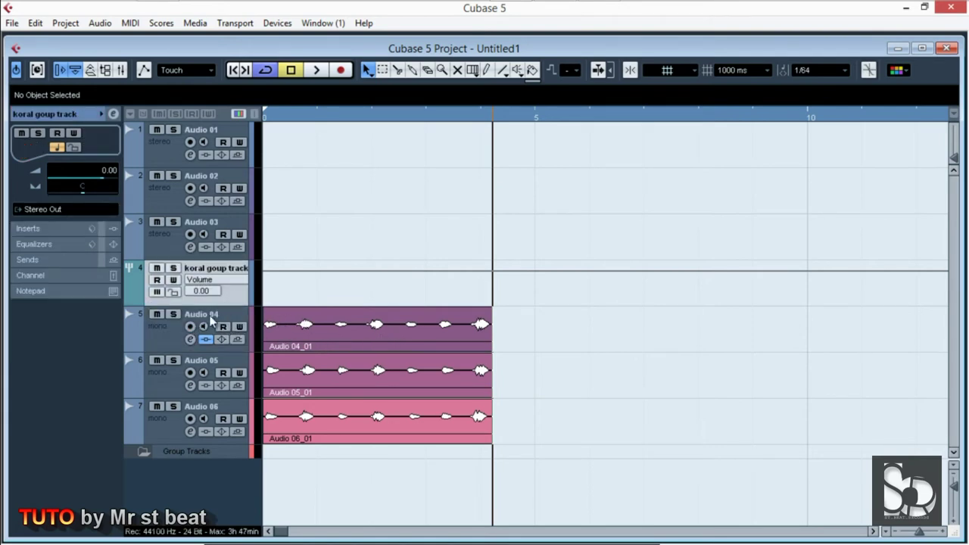
{"action": "left_click", "coordinate": [175, 333]}
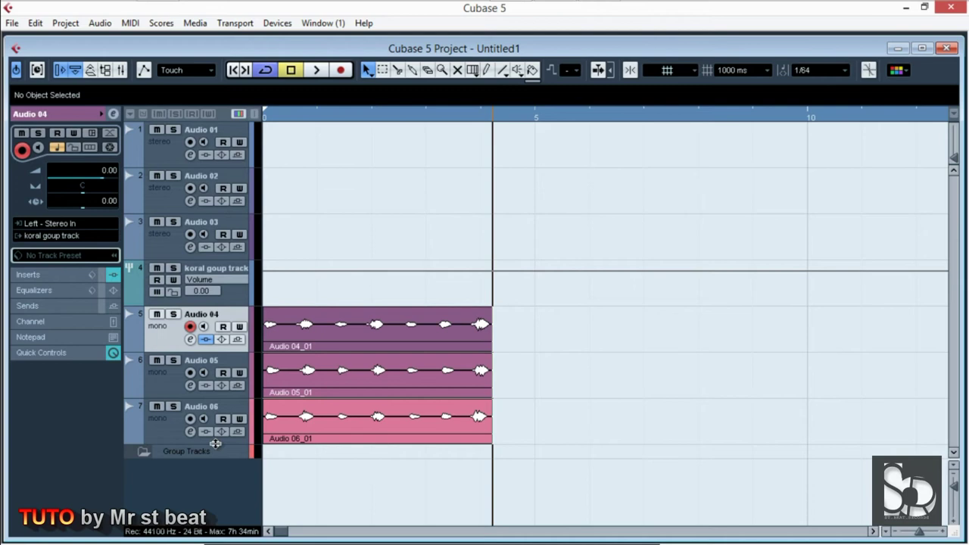
{"action": "left_click", "coordinate": [167, 434]}
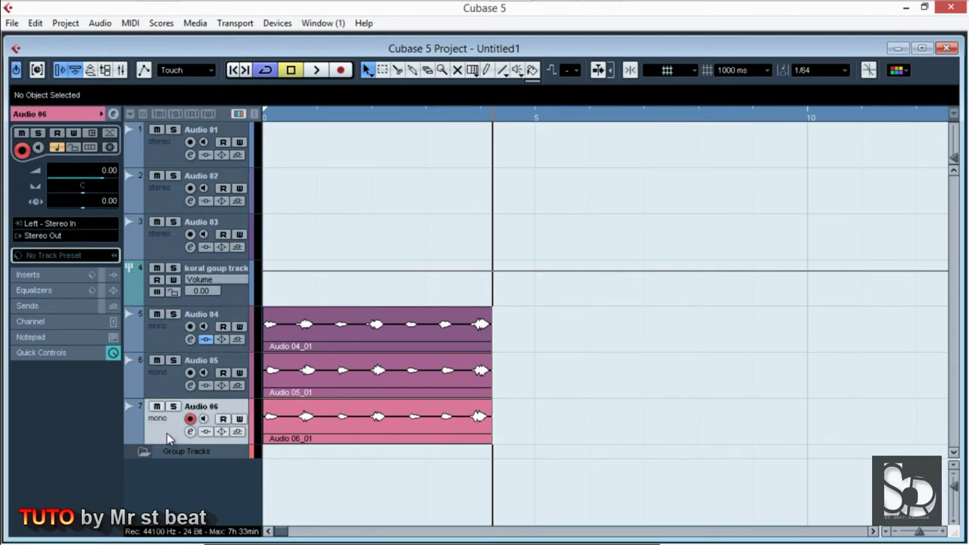
{"action": "left_click", "coordinate": [157, 388], "text": "ctrl"}
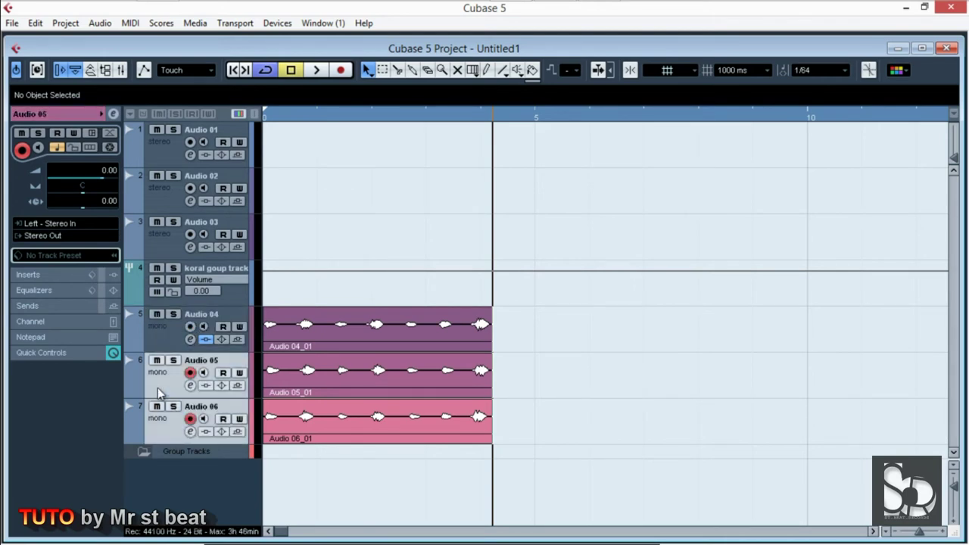
{"action": "left_click", "coordinate": [178, 346]}
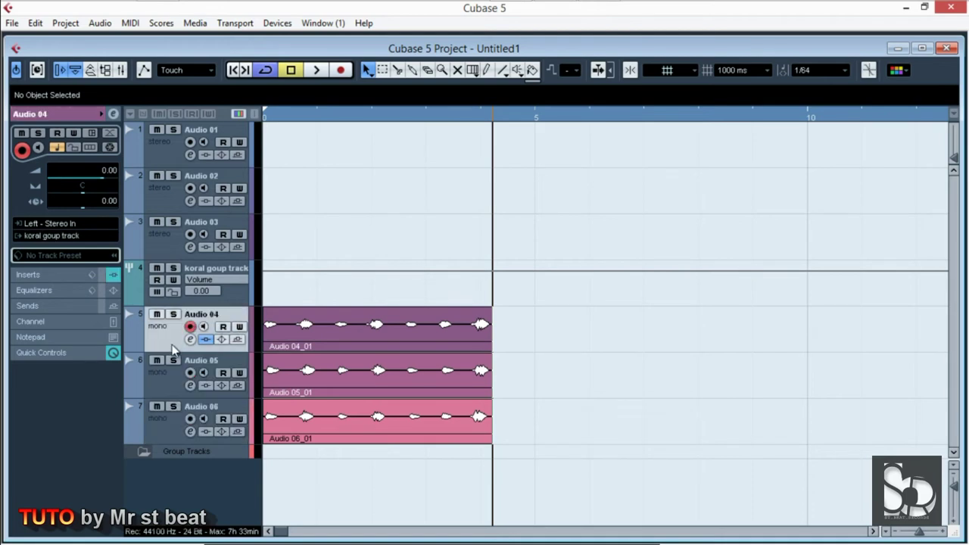
- Select the Audio 04, Audio 05 and Audio 06 tracks together and route their outputs to the koral goup track
{"action": "left_click", "coordinate": [163, 426]}
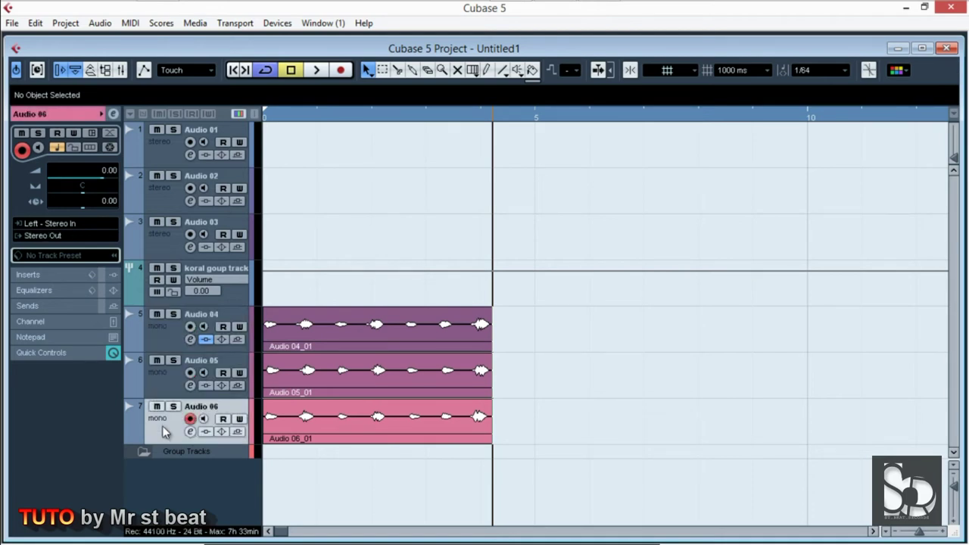
{"action": "left_click", "coordinate": [163, 386], "text": "shift"}
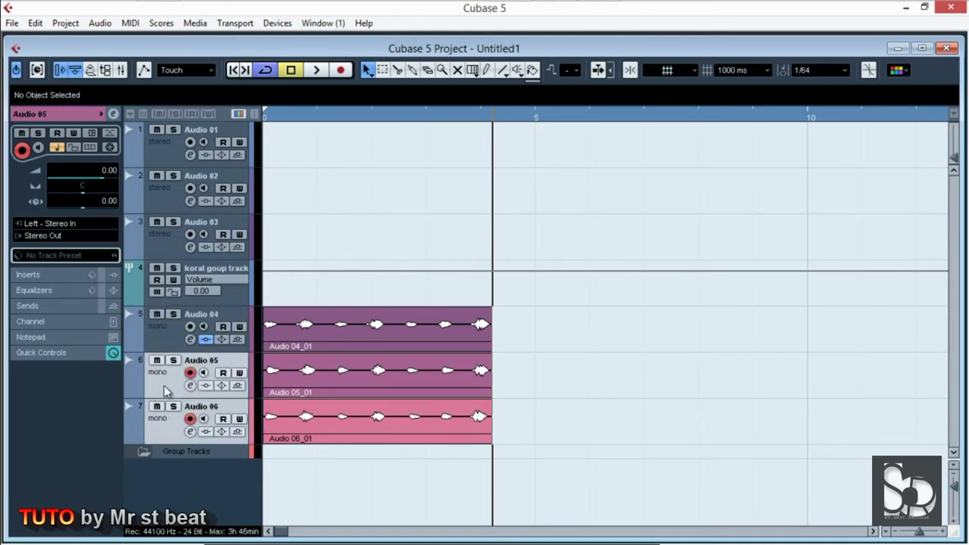
{"action": "left_click", "coordinate": [164, 350], "text": "shift"}
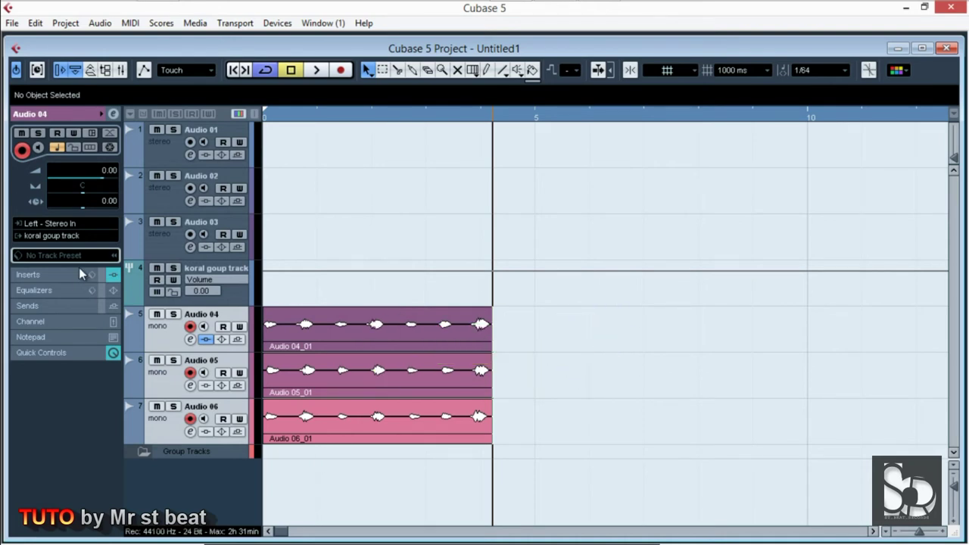
{"action": "left_click", "coordinate": [47, 236]}
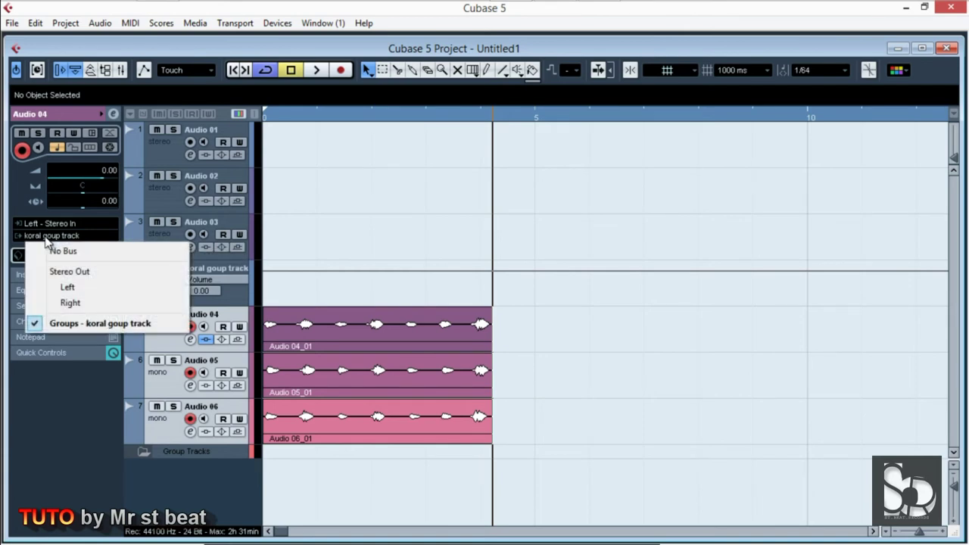
{"action": "left_click", "coordinate": [98, 323]}
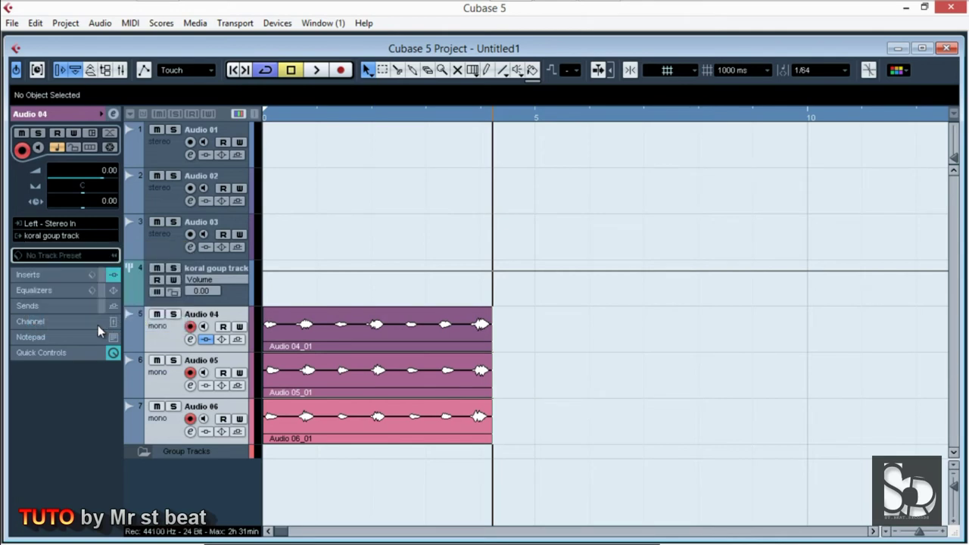
- Check the output routing of the Audio 04, Audio 05 and Audio 06 tracks one by one
{"action": "left_click", "coordinate": [167, 371]}
{"action": "left_click", "coordinate": [168, 344]}
{"action": "left_click", "coordinate": [166, 371]}
{"action": "left_click", "coordinate": [165, 434]}
{"action": "left_click", "coordinate": [170, 345]}
{"action": "right_click", "coordinate": [587, 340]}
{"action": "left_click", "coordinate": [146, 387]}
{"action": "left_click", "coordinate": [163, 423]}
{"action": "left_click", "coordinate": [168, 372]}
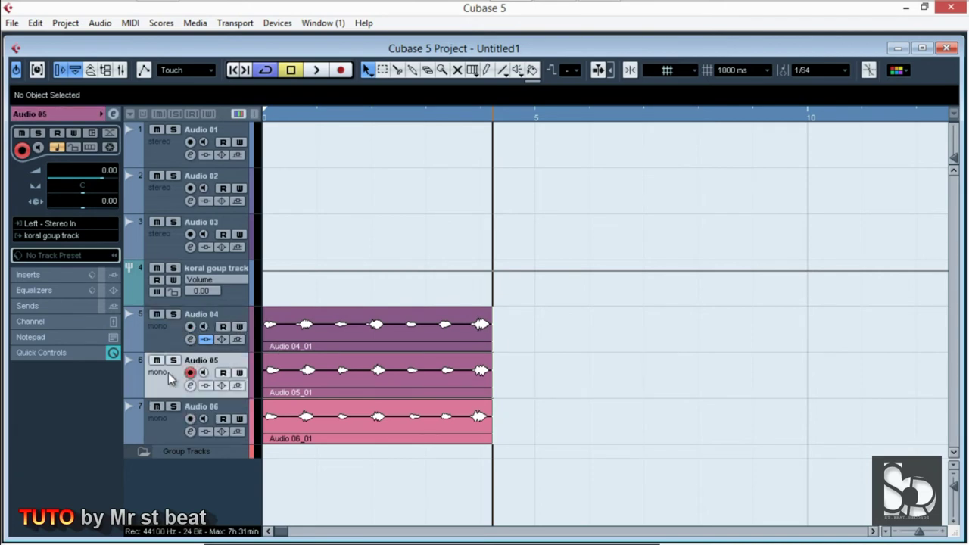
{"action": "left_click", "coordinate": [168, 344]}
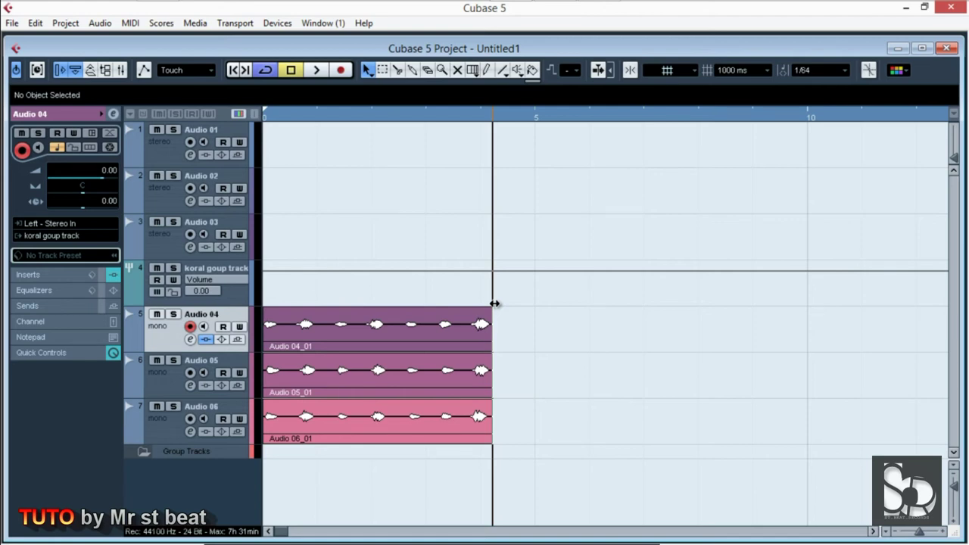
- Show the inserts of the koral goup track and load the VEQ4 Stereo equalizer into the first slot
{"action": "left_click", "coordinate": [222, 303]}
{"action": "left_click", "coordinate": [68, 228]}
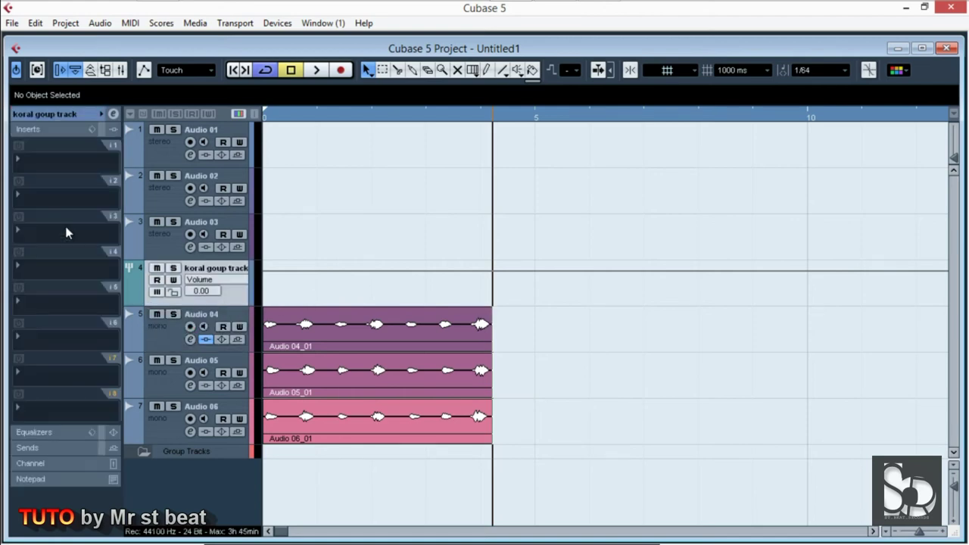
{"action": "left_click", "coordinate": [19, 161]}
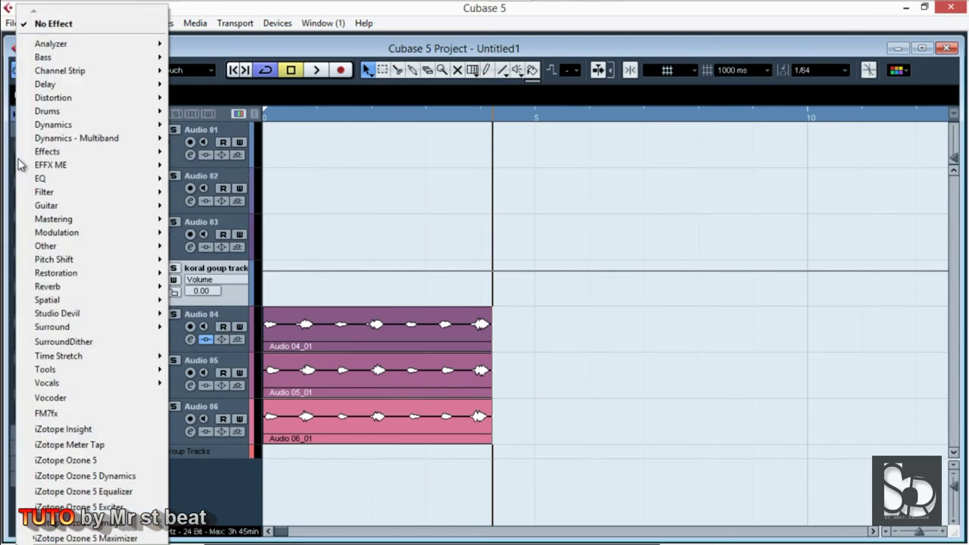
{"action": "mouse_move", "coordinate": [83, 188]}
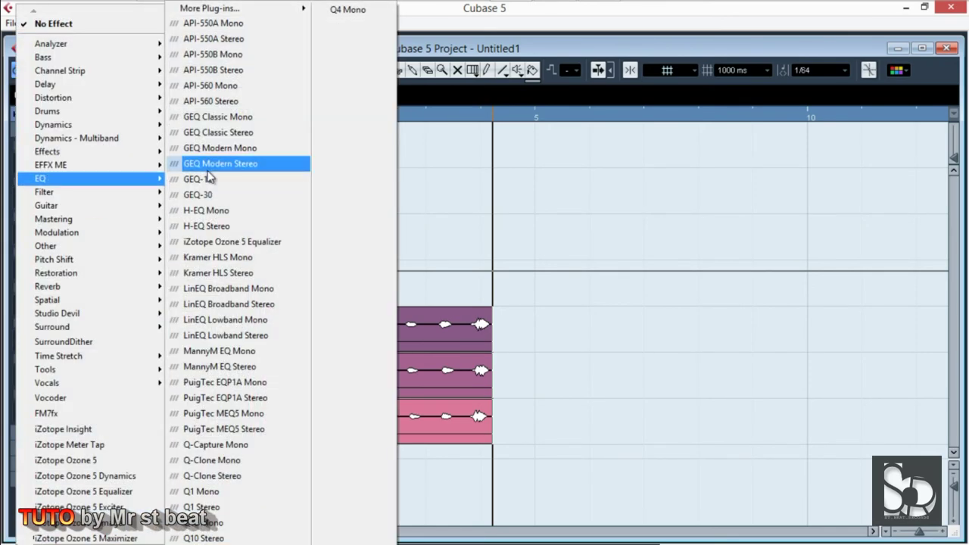
{"action": "mouse_move", "coordinate": [214, 8]}
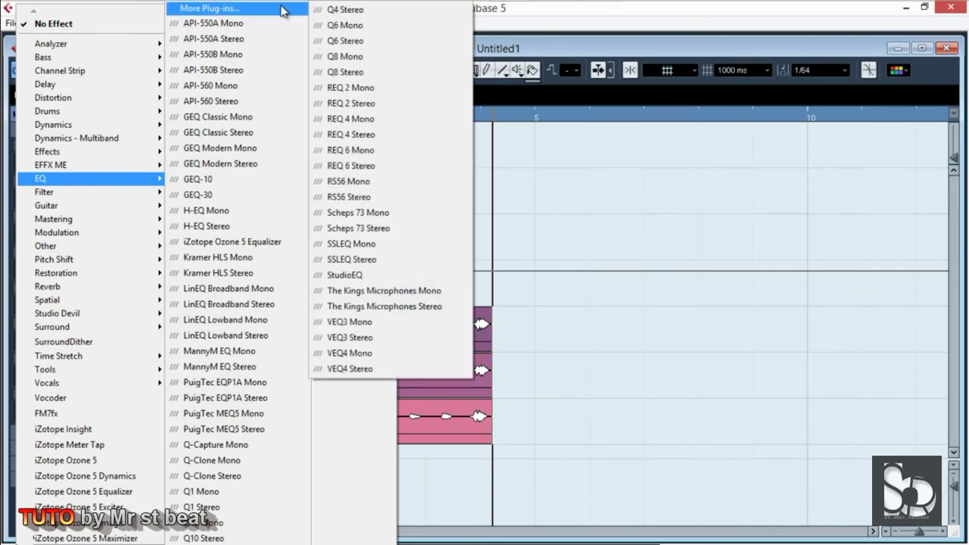
{"action": "left_click", "coordinate": [350, 368]}
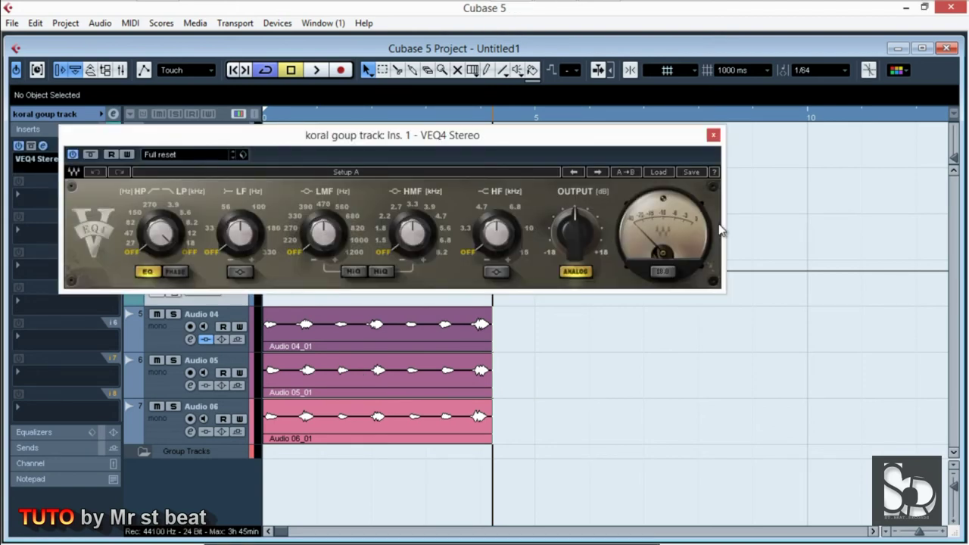
- Load the second st.beattt preset in the VEQ4 equalizer and close the plug-in's windows
{"action": "left_click_drag", "start_coordinate": [348, 135], "coordinate": [463, 134]}
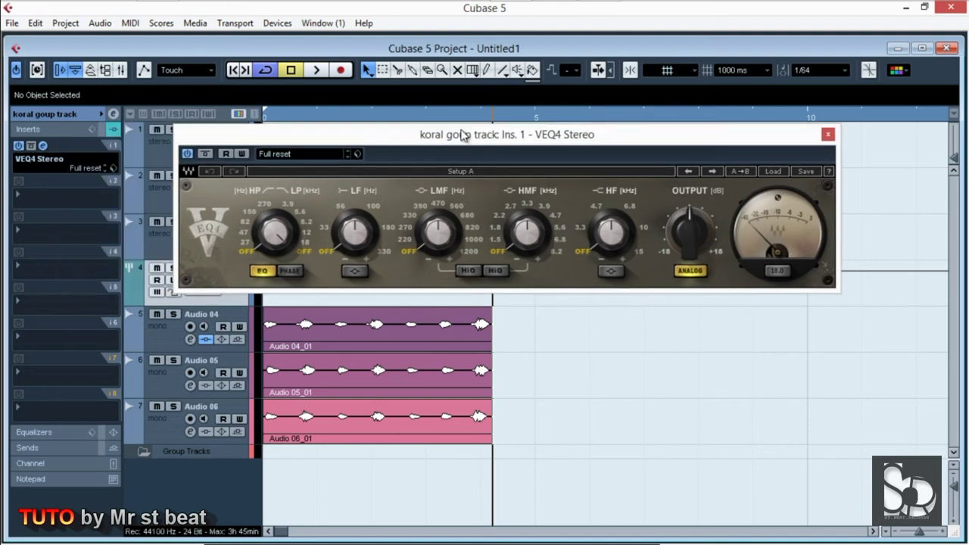
{"action": "left_click", "coordinate": [357, 154]}
{"action": "left_click", "coordinate": [387, 167]}
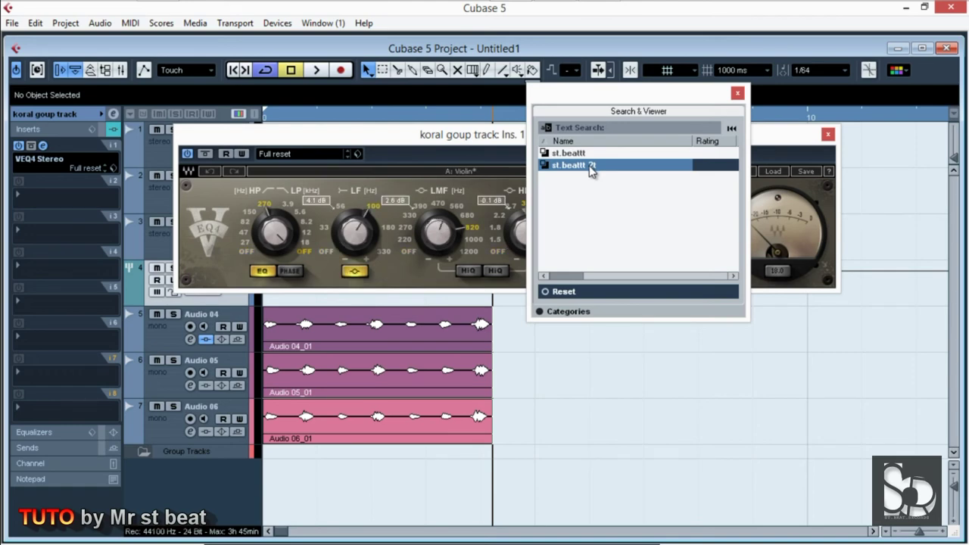
{"action": "left_click", "coordinate": [738, 92]}
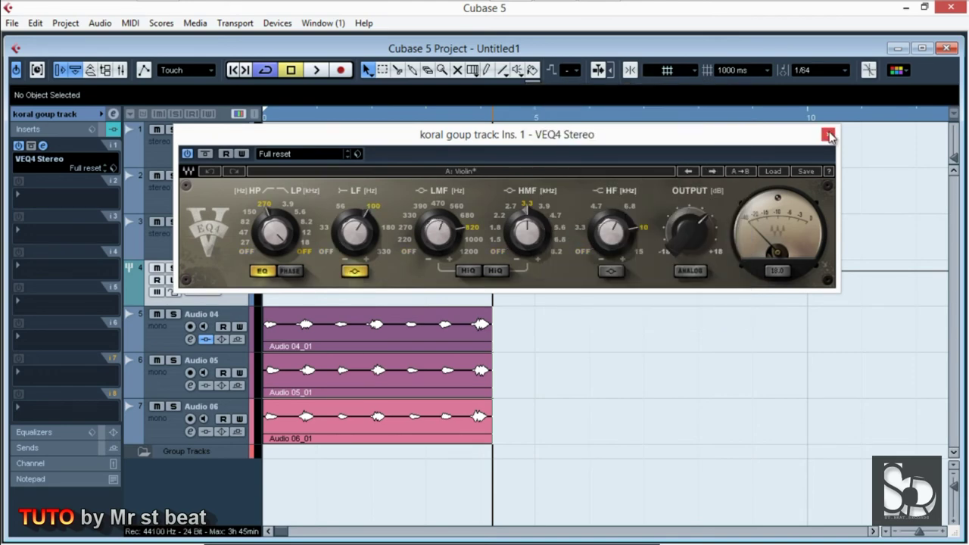
{"action": "left_click", "coordinate": [828, 134]}
- Add the DeNoiser restoration effect to the second insert slot of the koral goup track and close its window
{"action": "left_click", "coordinate": [23, 194]}
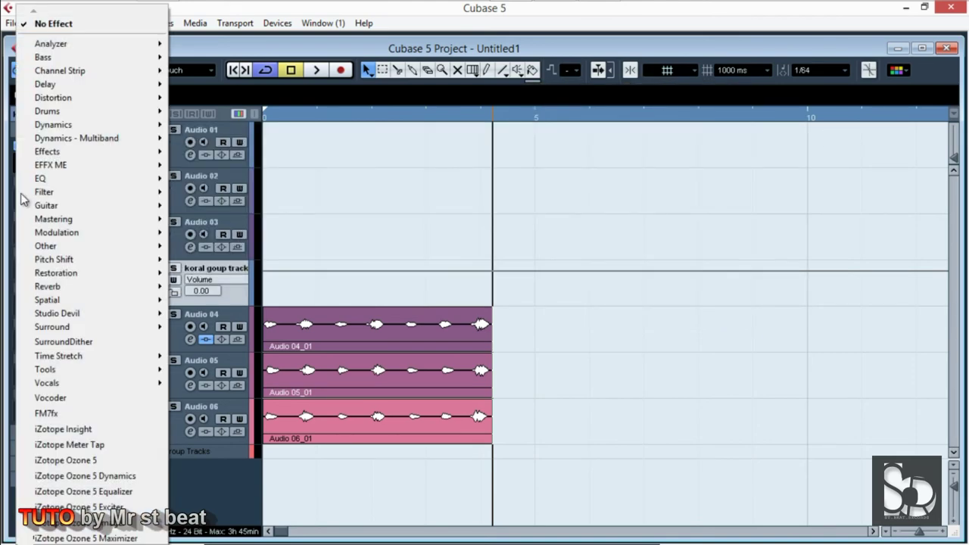
{"action": "mouse_move", "coordinate": [85, 235]}
{"action": "mouse_move", "coordinate": [87, 274]}
{"action": "left_click", "coordinate": [201, 270]}
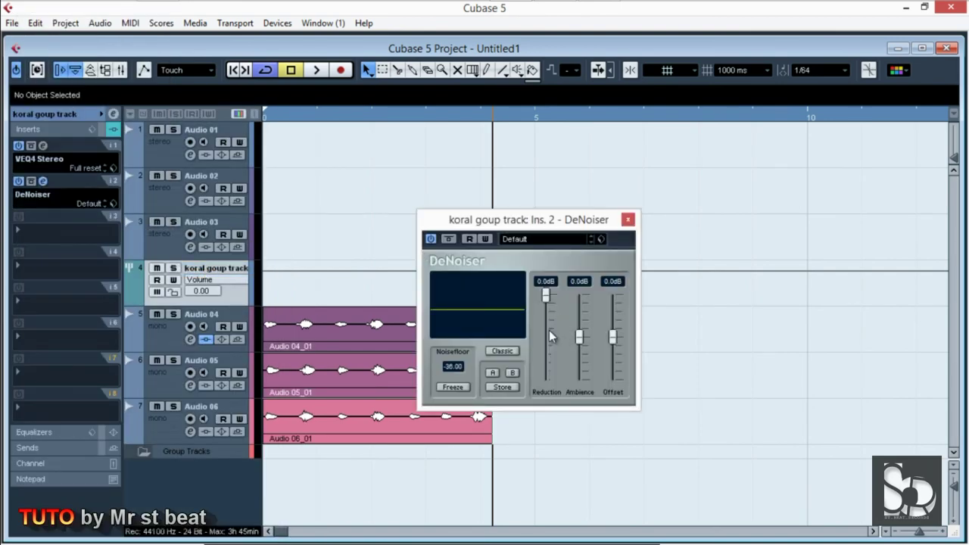
{"action": "left_click", "coordinate": [550, 328]}
{"action": "left_click", "coordinate": [627, 220]}
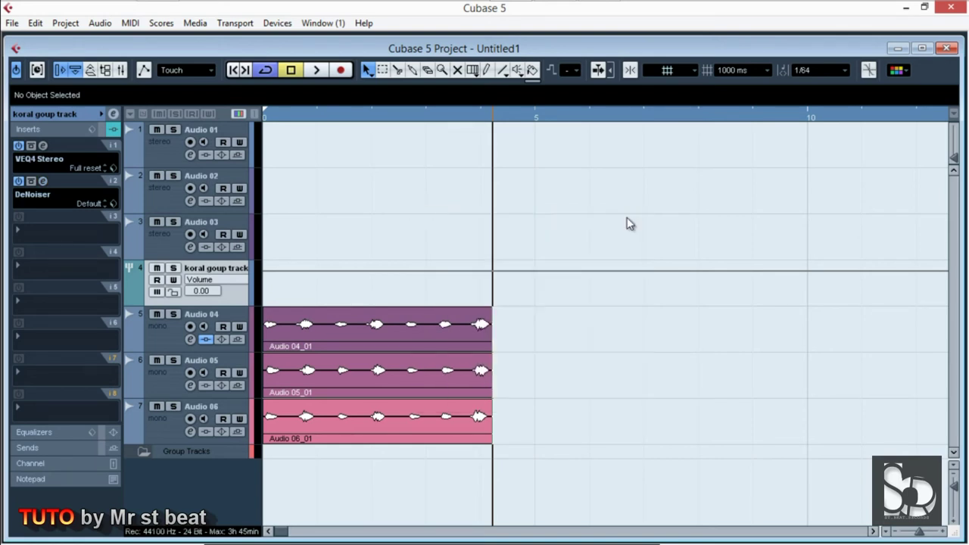
- Add the plain DeEsser dynamics effect to the group track's third insert slot and close its window
{"action": "left_click", "coordinate": [16, 236]}
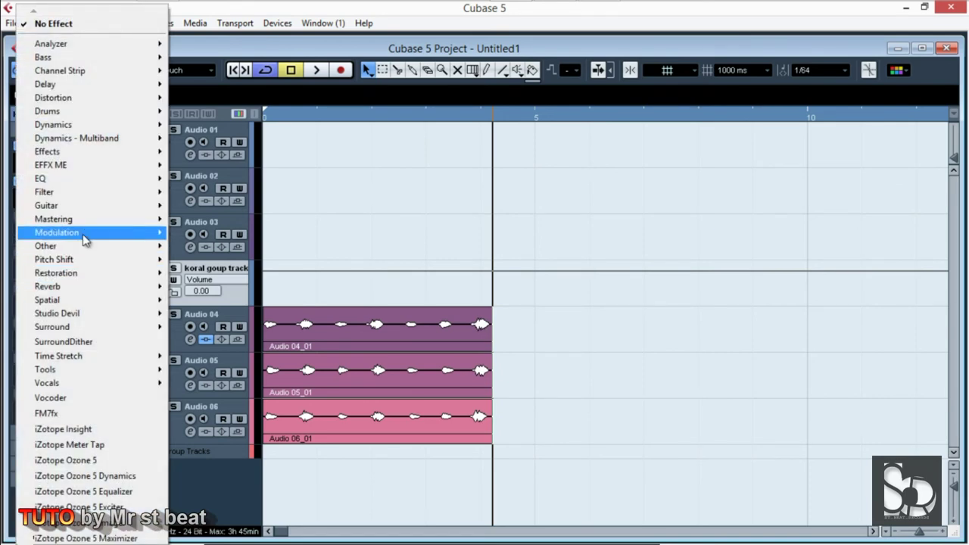
{"action": "mouse_move", "coordinate": [75, 125]}
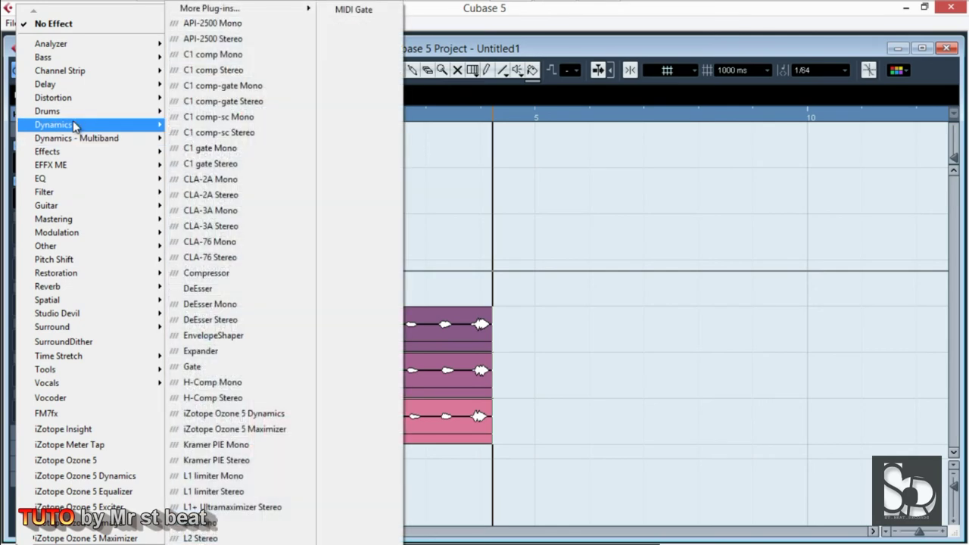
{"action": "left_click", "coordinate": [215, 288]}
{"action": "left_click", "coordinate": [714, 248]}
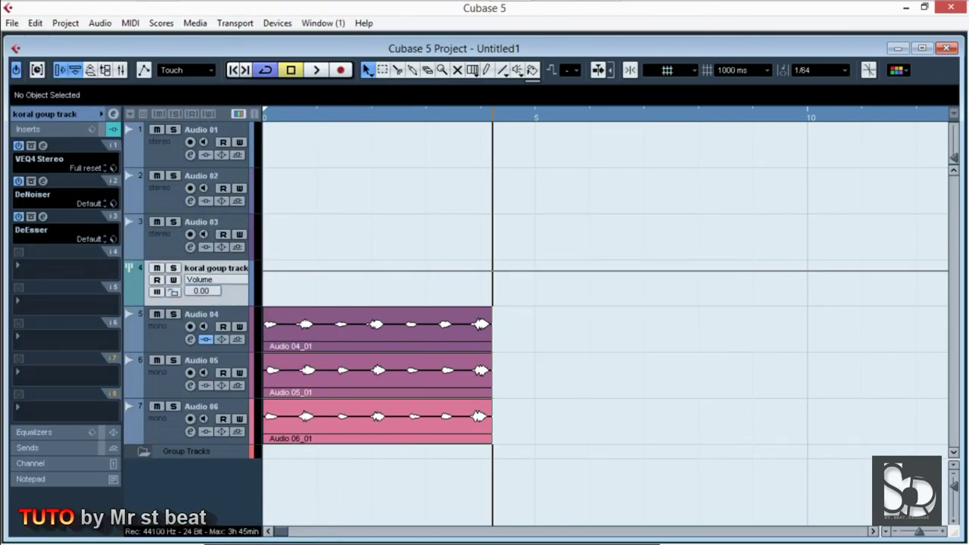
- Add the DeClicker restoration effect to the group track's fourth insert slot and close its window
{"action": "left_click", "coordinate": [19, 265]}
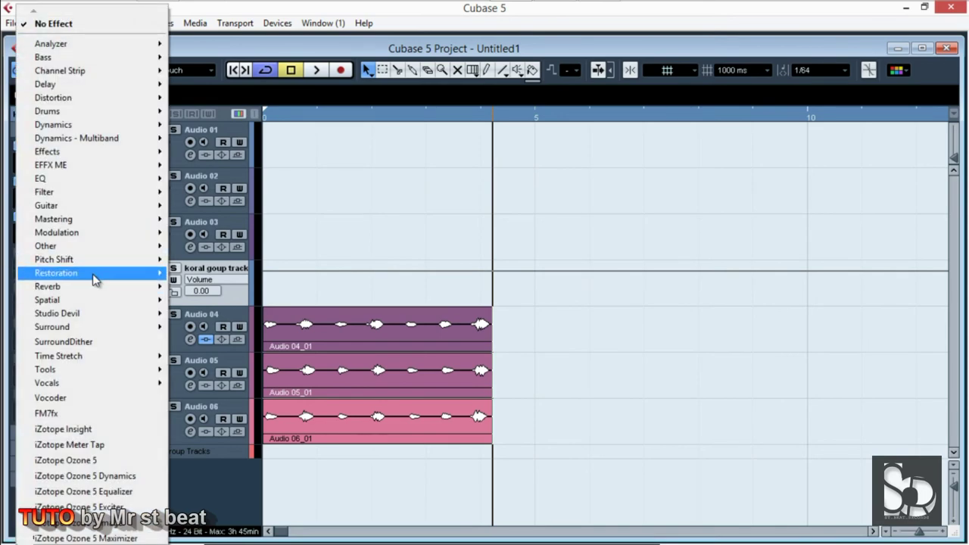
{"action": "mouse_move", "coordinate": [94, 279]}
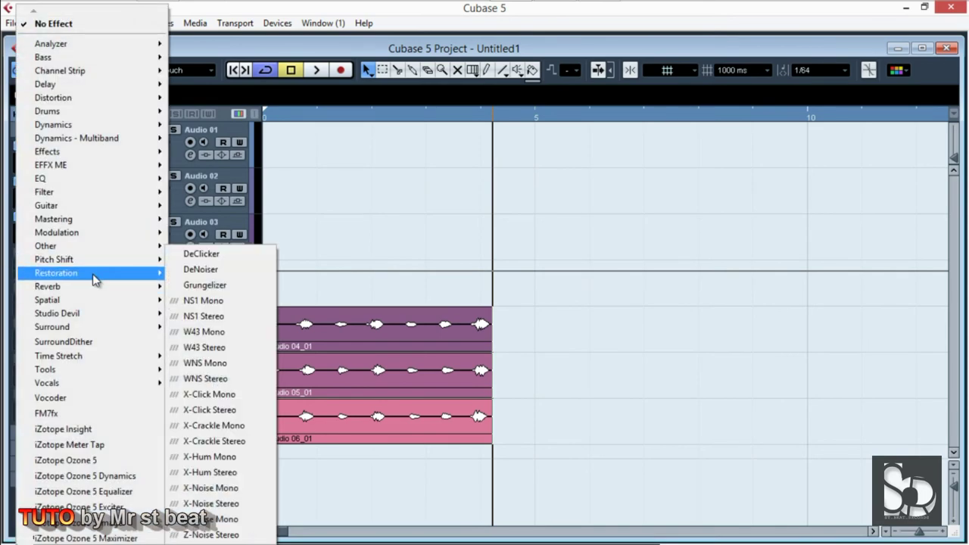
{"action": "left_click", "coordinate": [221, 255]}
{"action": "left_click", "coordinate": [541, 280]}
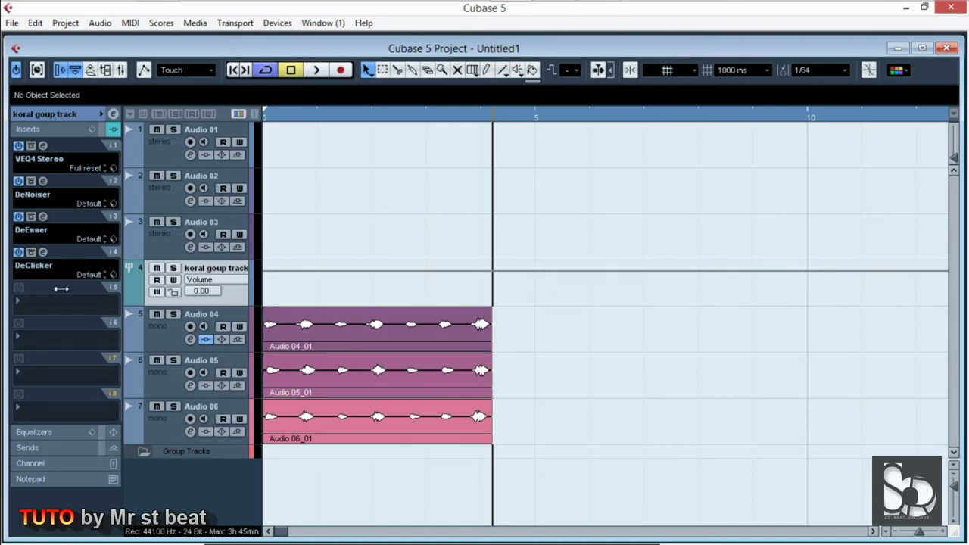
- Add Reverb B to the group track's fifth insert slot, lower its mix close to the minimum and close its window
{"action": "left_click", "coordinate": [22, 309]}
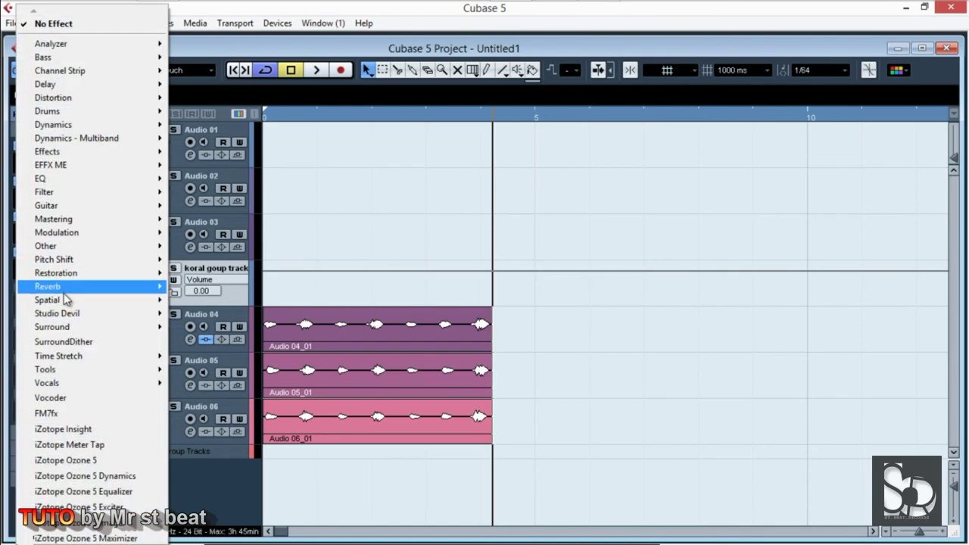
{"action": "mouse_move", "coordinate": [65, 288]}
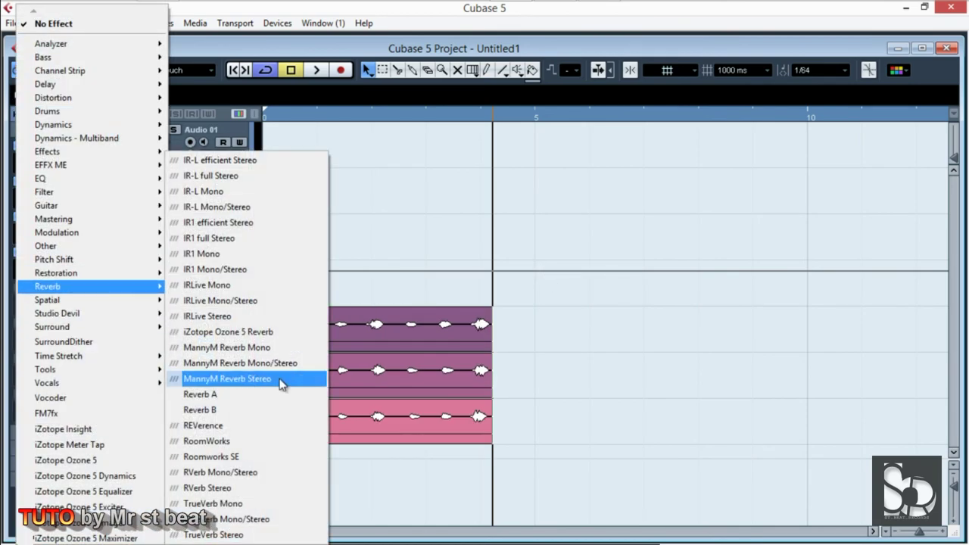
{"action": "left_click", "coordinate": [216, 410]}
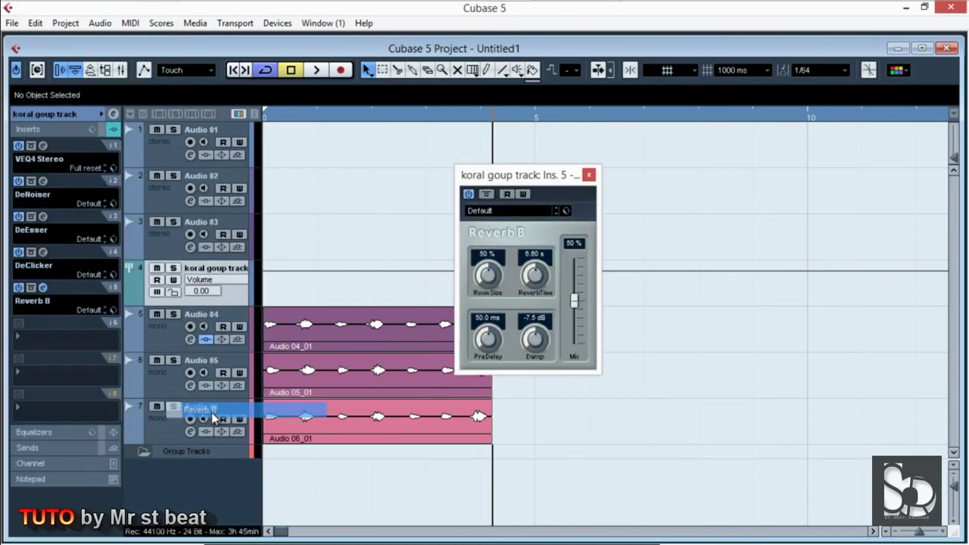
{"action": "left_click", "coordinate": [574, 247]}
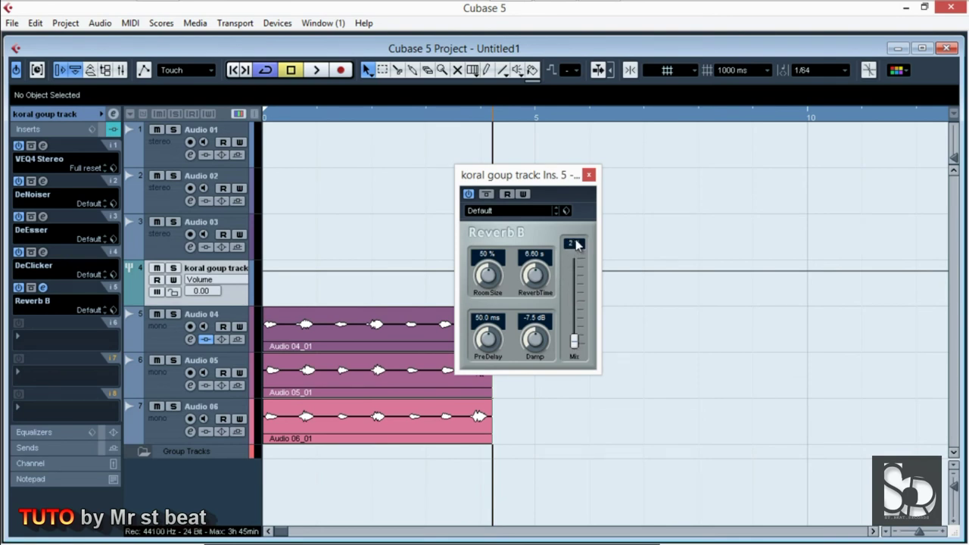
{"action": "left_click", "coordinate": [589, 176]}
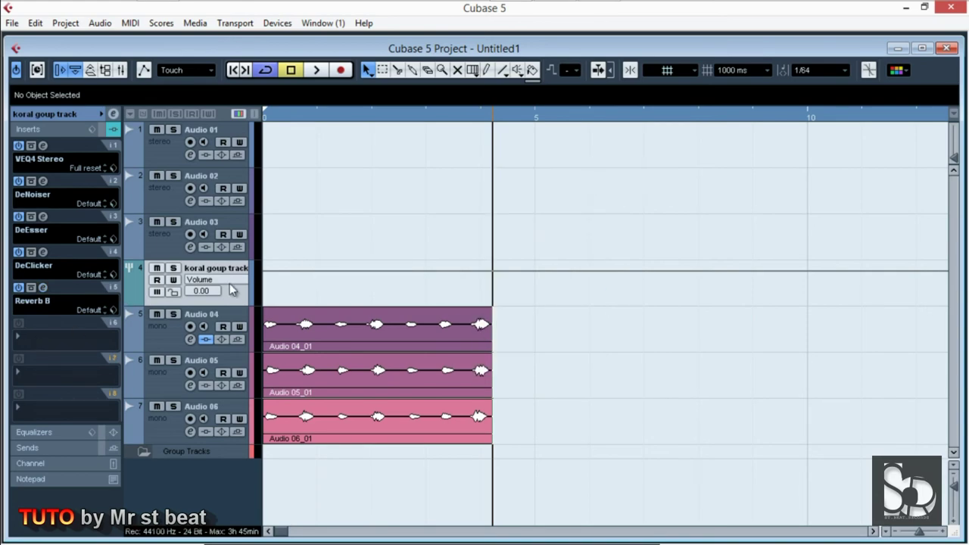
- Add Renaissance Axx Stereo to the group track's sixth insert slot, load its Medium preset and close its window
{"action": "left_click", "coordinate": [20, 349]}
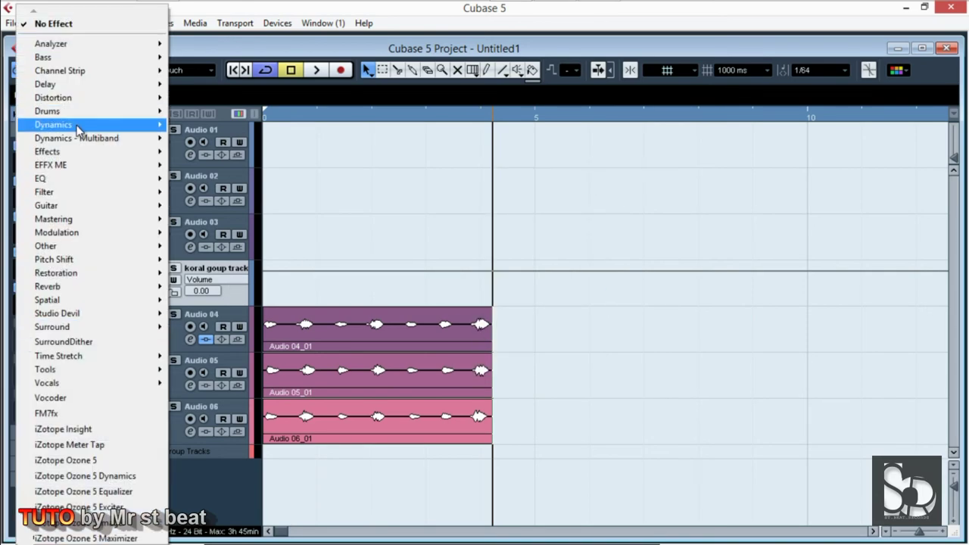
{"action": "mouse_move", "coordinate": [78, 130]}
{"action": "mouse_move", "coordinate": [249, 8]}
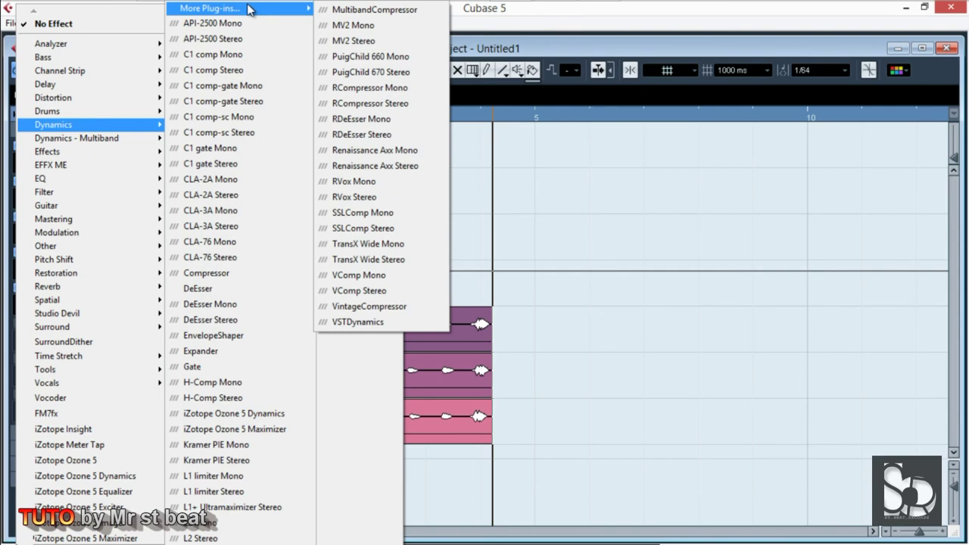
{"action": "left_click", "coordinate": [415, 167]}
{"action": "left_click", "coordinate": [475, 163]}
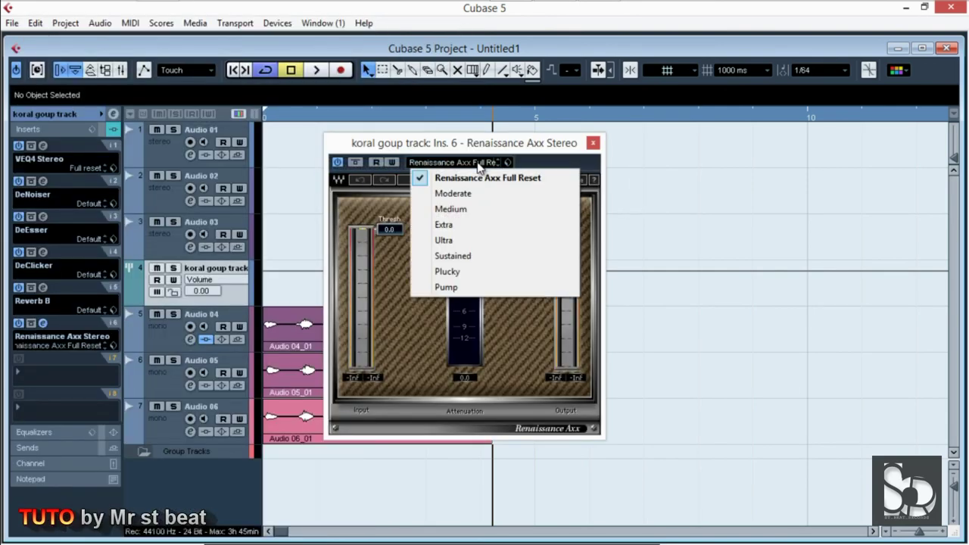
{"action": "left_click", "coordinate": [457, 210]}
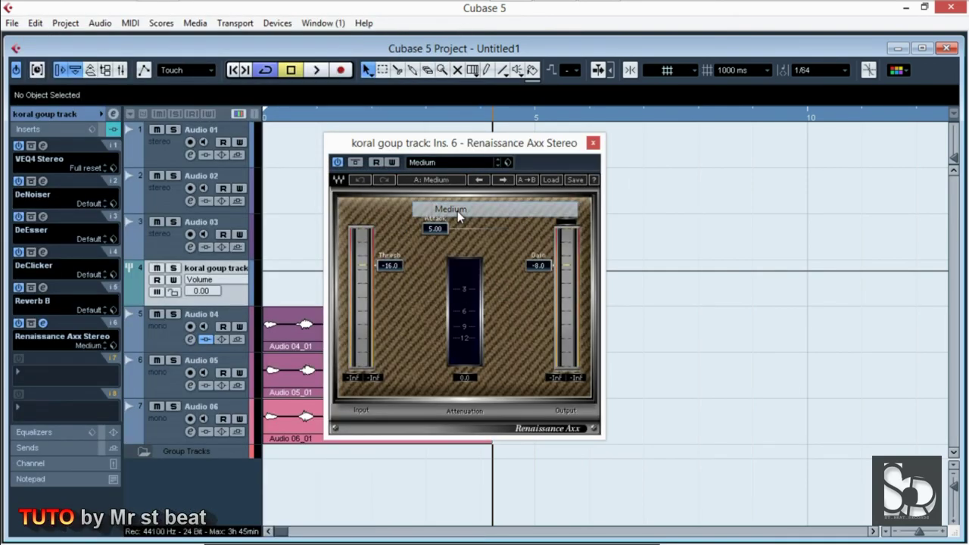
{"action": "left_click", "coordinate": [593, 144]}
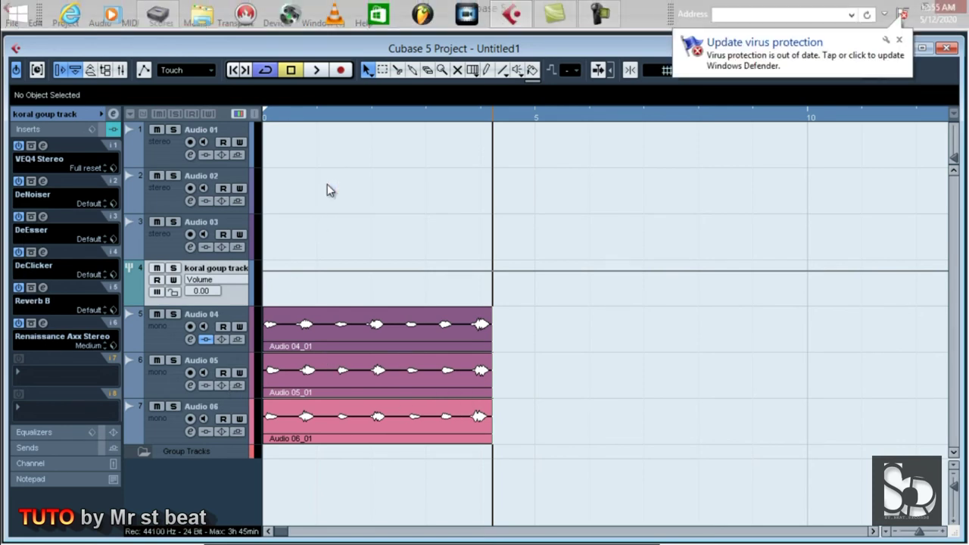
- Dismiss the virus protection notice, play the three takes from the project start through the group effects and return to the start
{"action": "left_click", "coordinate": [238, 71]}
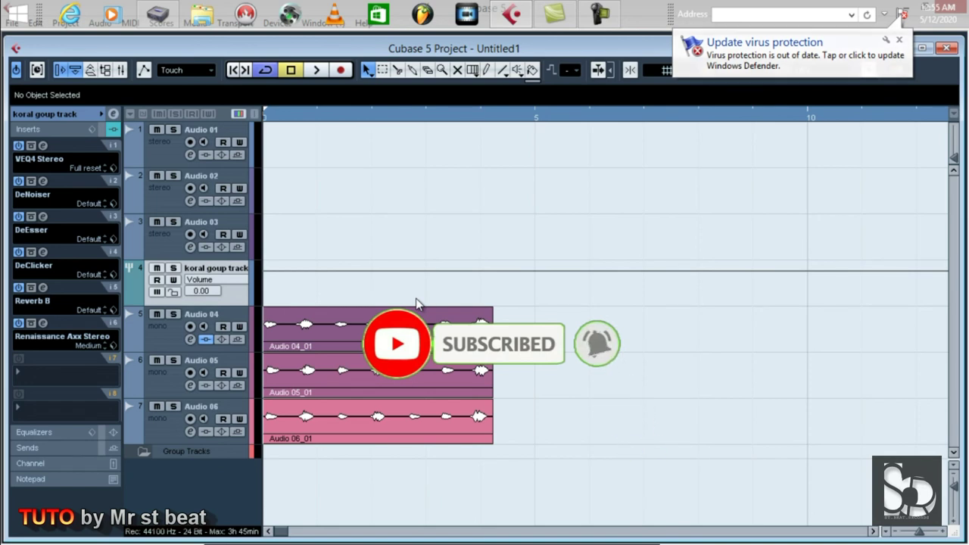
{"action": "left_click", "coordinate": [900, 40]}
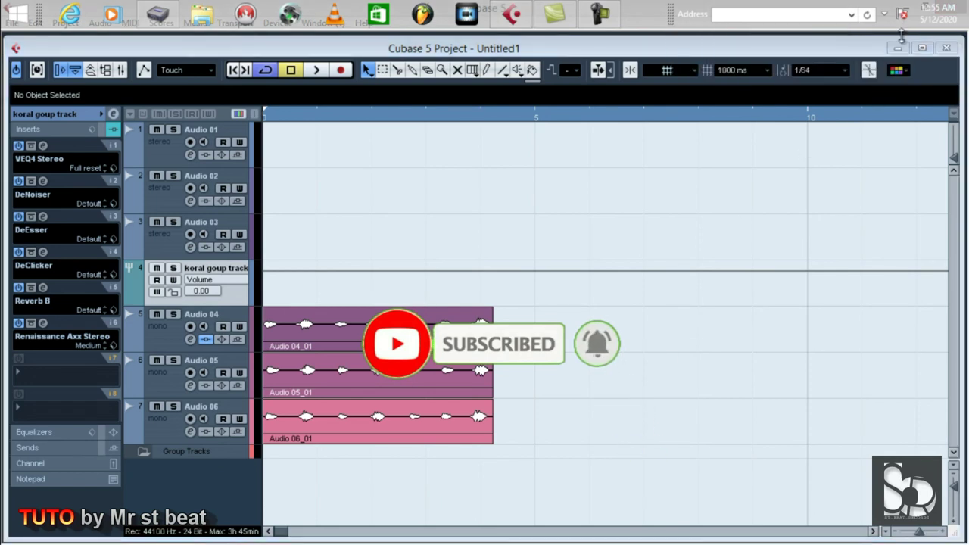
{"action": "left_click", "coordinate": [899, 39]}
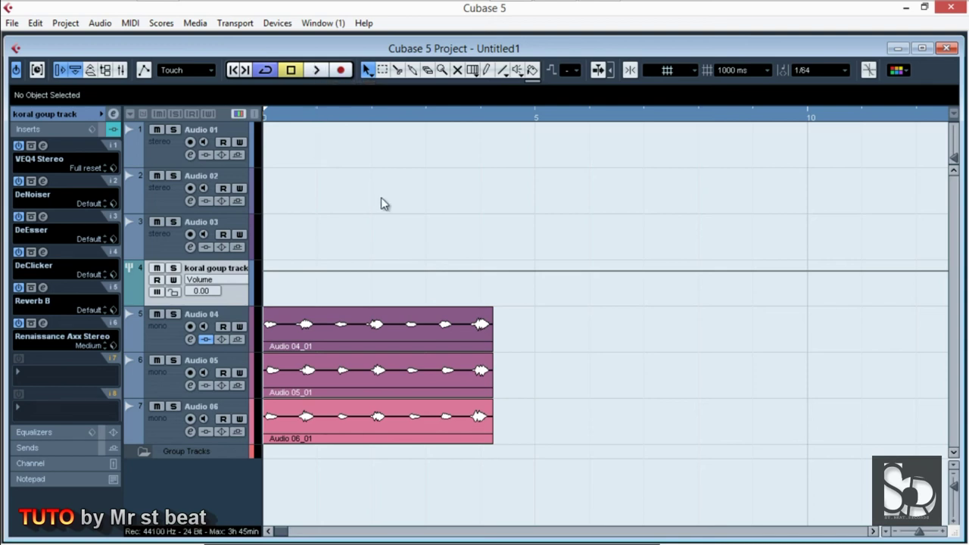
{"action": "key", "text": "space"}
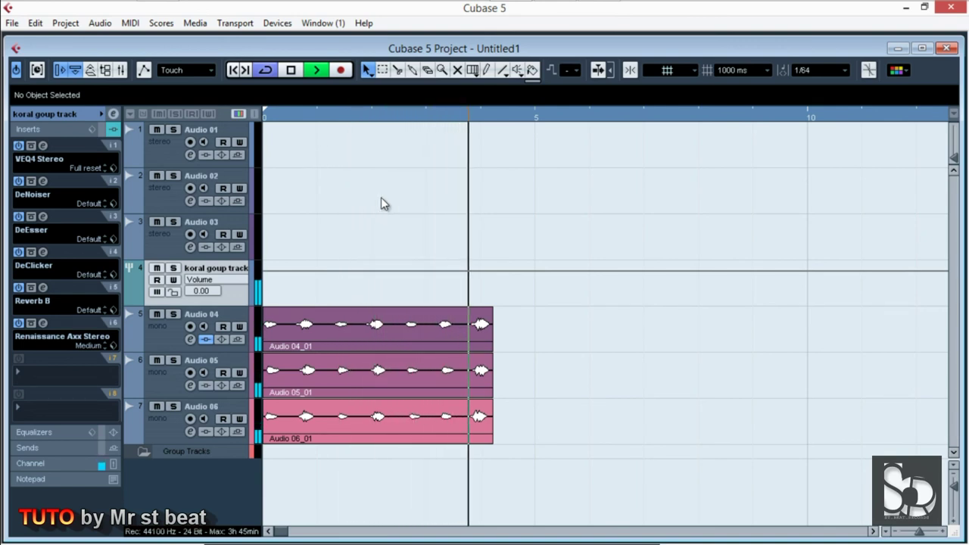
{"action": "key", "text": "space"}
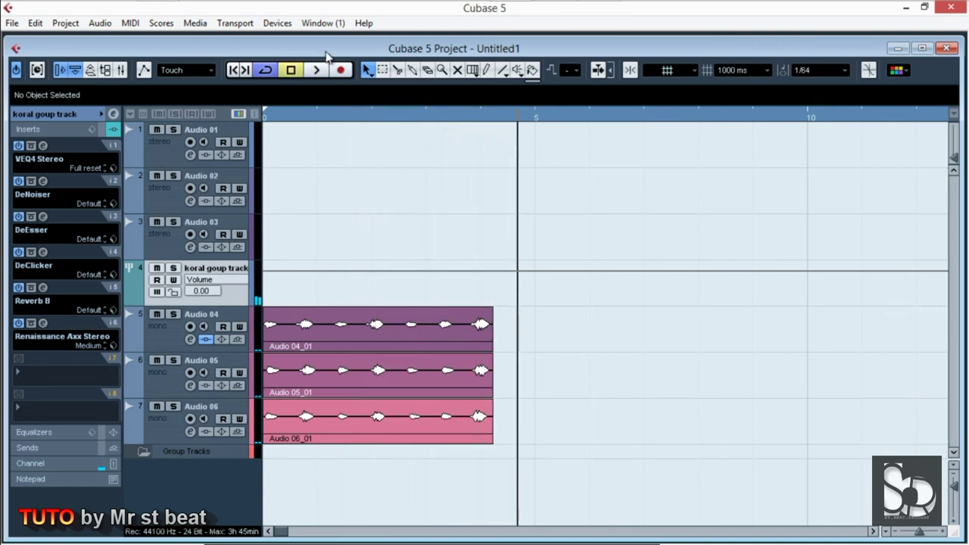
{"action": "left_click", "coordinate": [235, 71]}
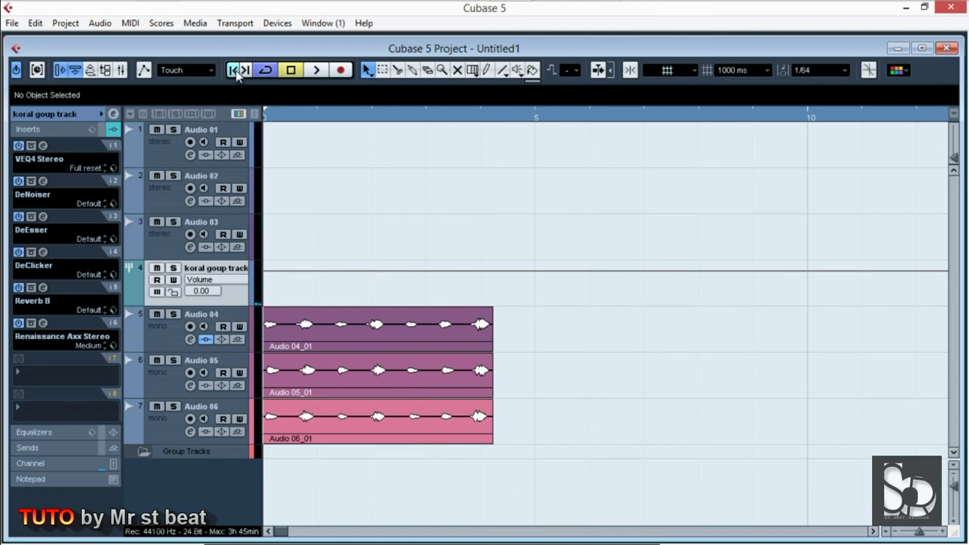
- Switch off all six insert effects on the koral goup track, from VEQ4 Stereo to Renaissance Axx Stereo
{"action": "left_click", "coordinate": [18, 324]}
{"action": "left_click", "coordinate": [18, 288]}
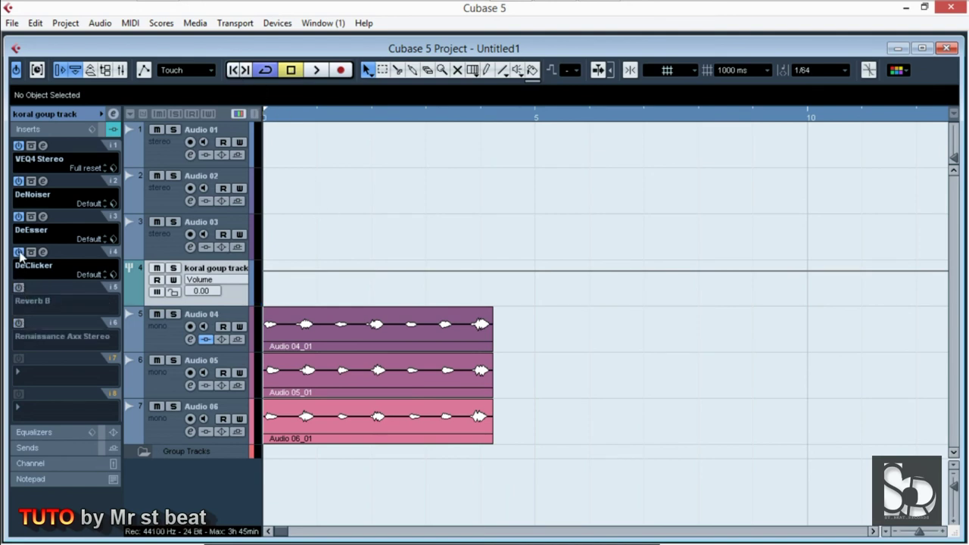
{"action": "left_click", "coordinate": [18, 216]}
{"action": "left_click", "coordinate": [18, 182]}
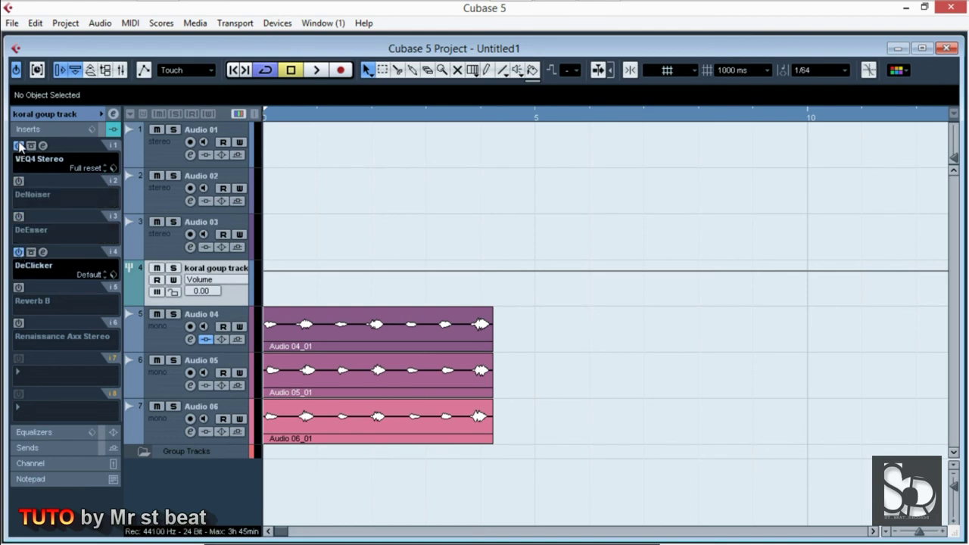
{"action": "left_click", "coordinate": [18, 146]}
{"action": "left_click", "coordinate": [19, 253]}
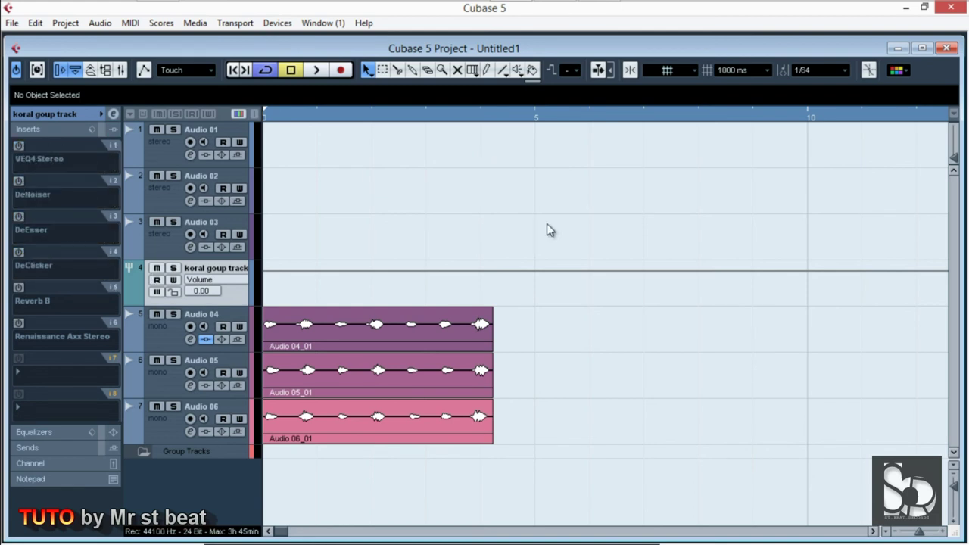
- Play the three takes without the group effects and return the cursor to the project start
{"action": "key", "text": "space"}
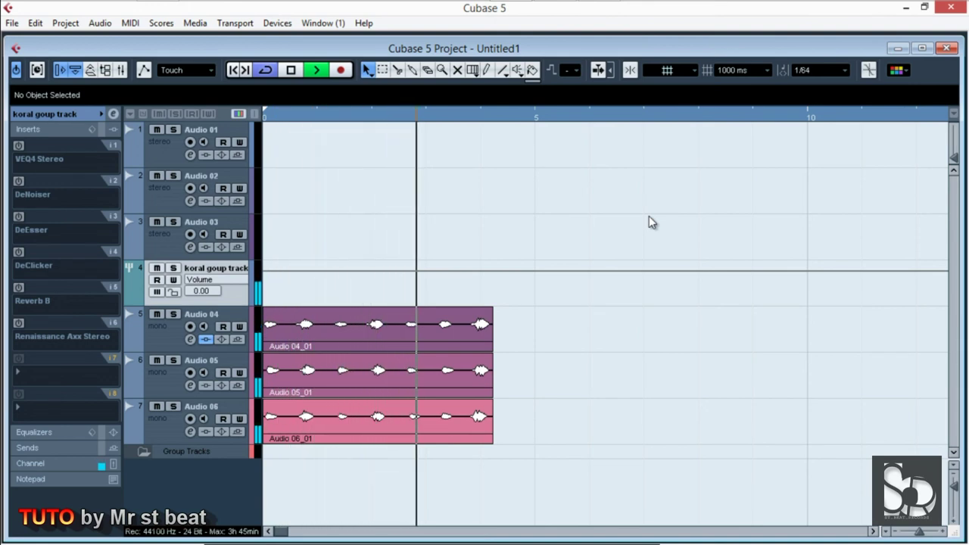
{"action": "key", "text": "space"}
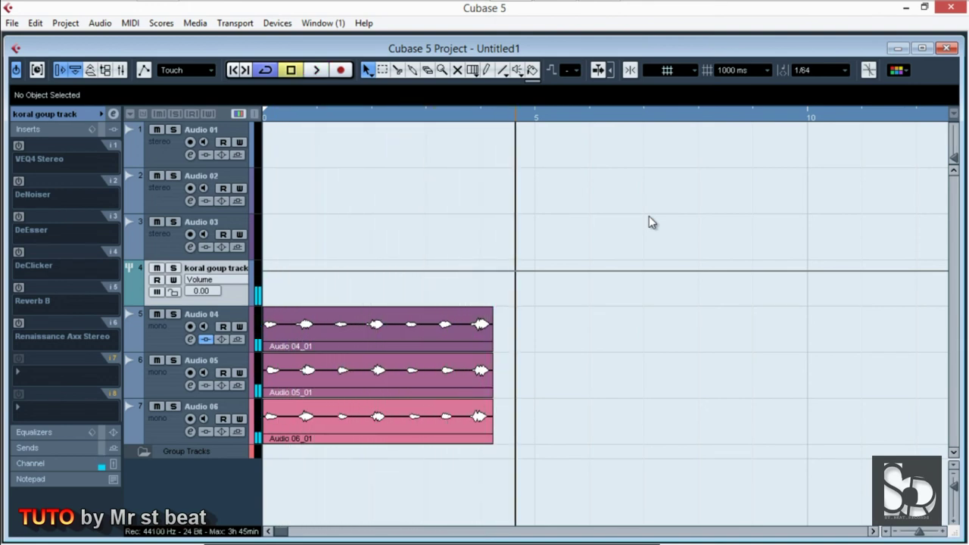
{"action": "left_click", "coordinate": [291, 71]}
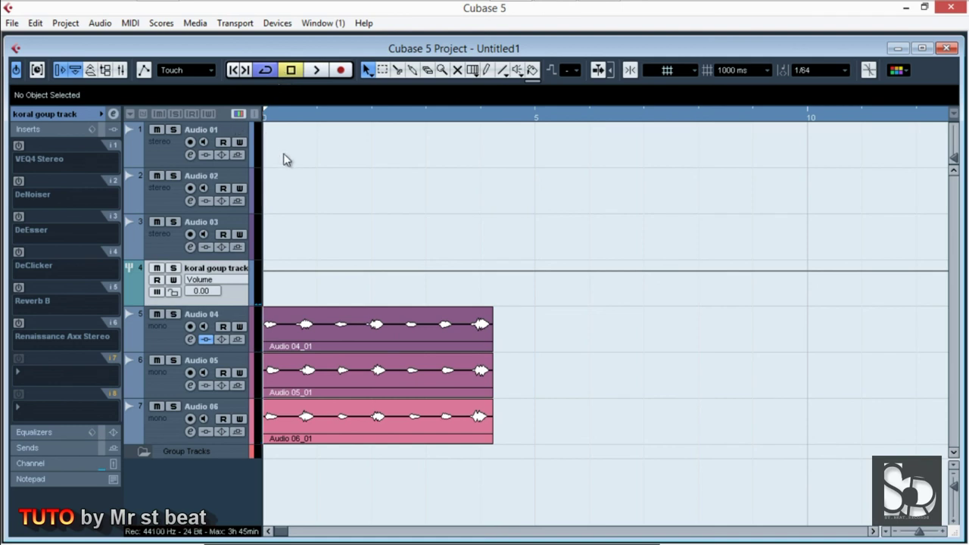
- Switch all six insert effects on the koral goup track back on
{"action": "left_click", "coordinate": [17, 324]}
{"action": "left_click", "coordinate": [18, 288]}
{"action": "left_click", "coordinate": [19, 252]}
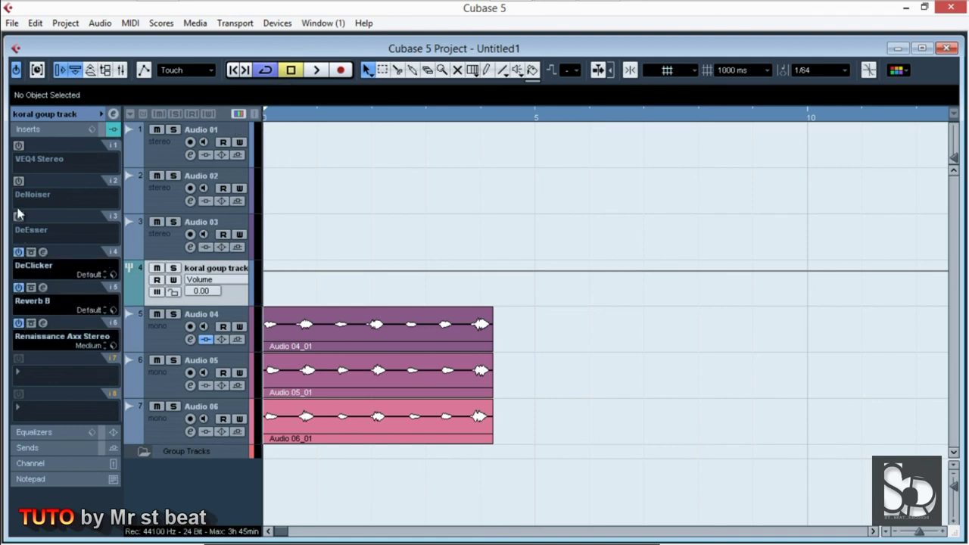
{"action": "left_click", "coordinate": [18, 216]}
{"action": "left_click", "coordinate": [18, 181]}
{"action": "left_click", "coordinate": [18, 146]}
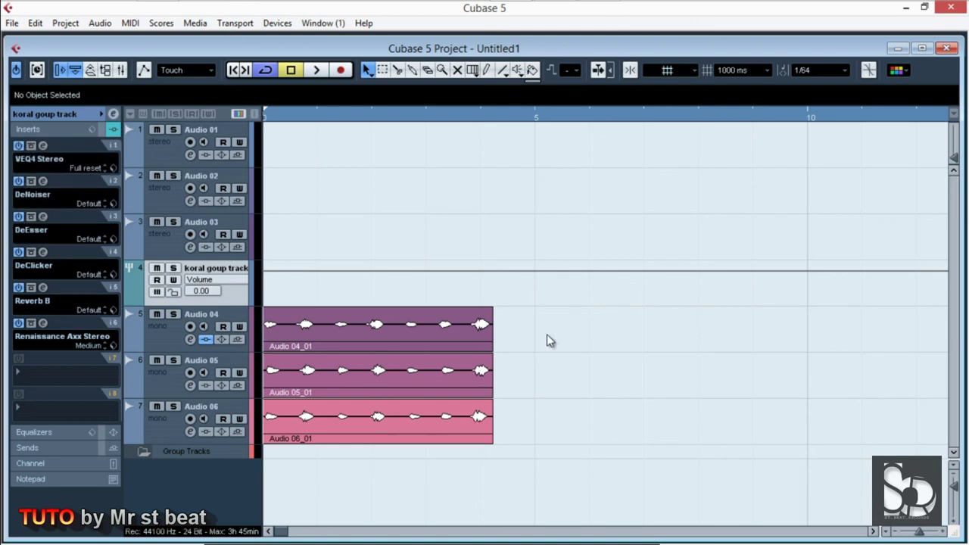
- Play the three takes again with the group effects active and return the cursor to the project start
{"action": "key", "text": "space"}
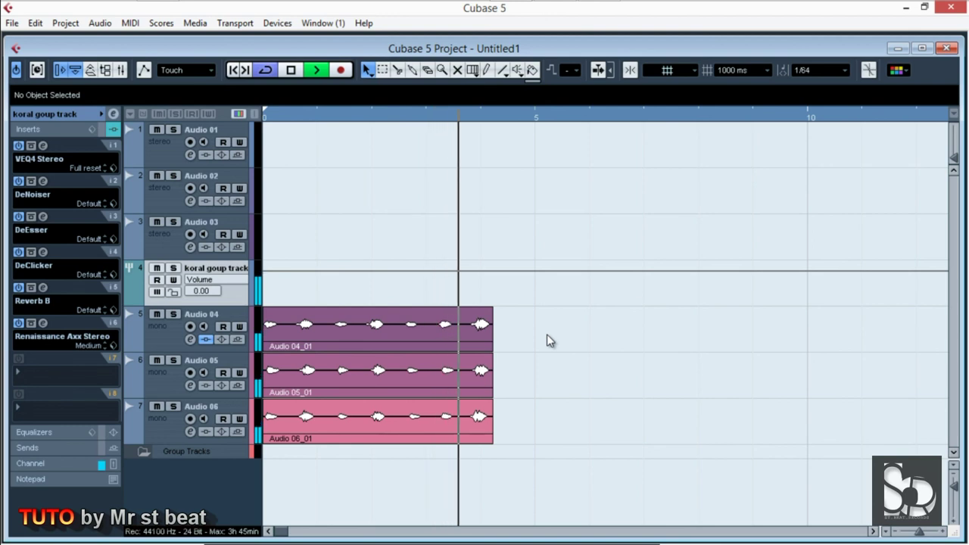
{"action": "key", "text": "space"}
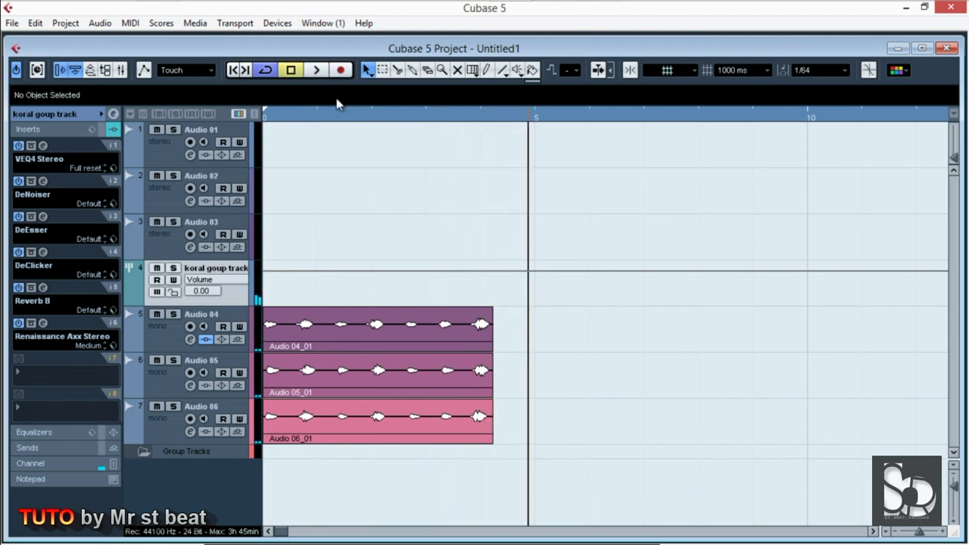
{"action": "left_click", "coordinate": [291, 71]}
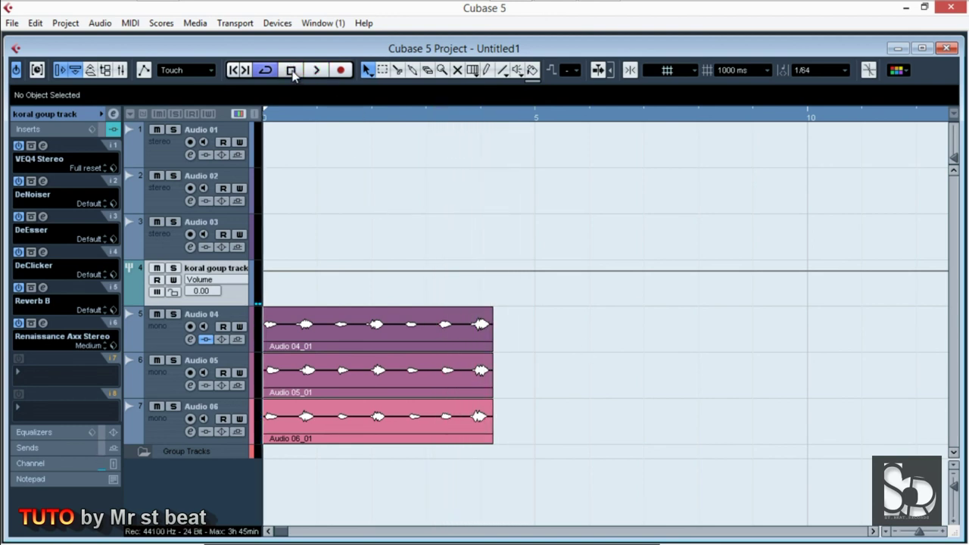